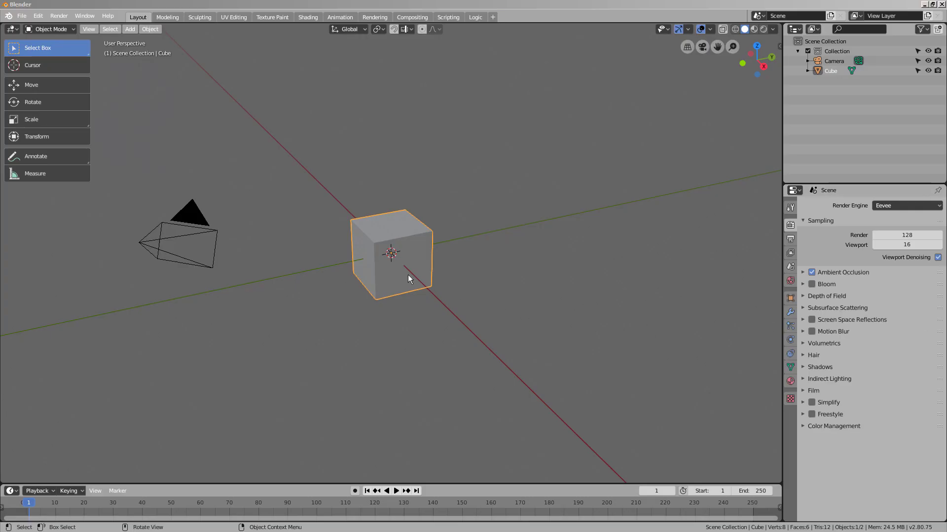
Step: Stretch the default cube along X into a long bar
key(s)
key(x)
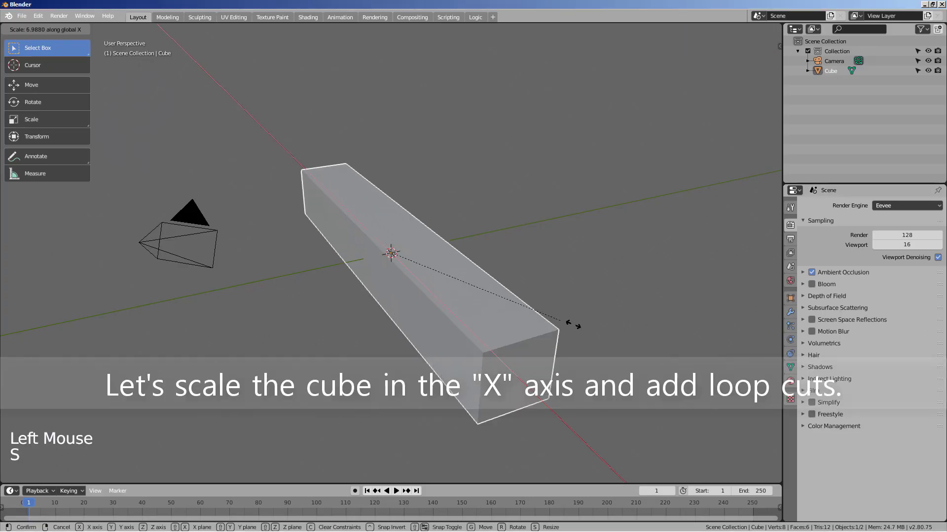
click(596, 331)
Step: Add many loop cuts along the bar's length in Edit Mode, then return to Object Mode
key(Tab)
key(ctrl+r)
scroll(395, 291, up, 5)
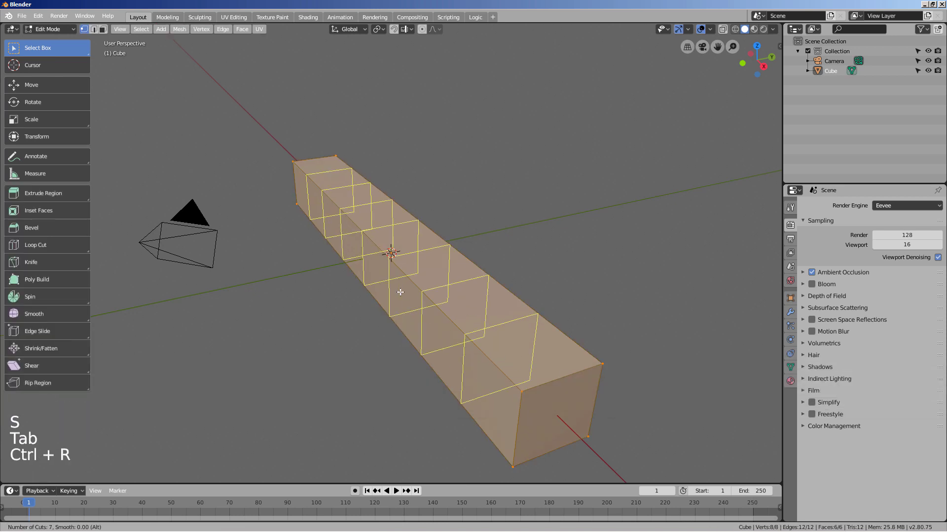
scroll(395, 292, up, 5)
click(398, 291)
key(Tab)
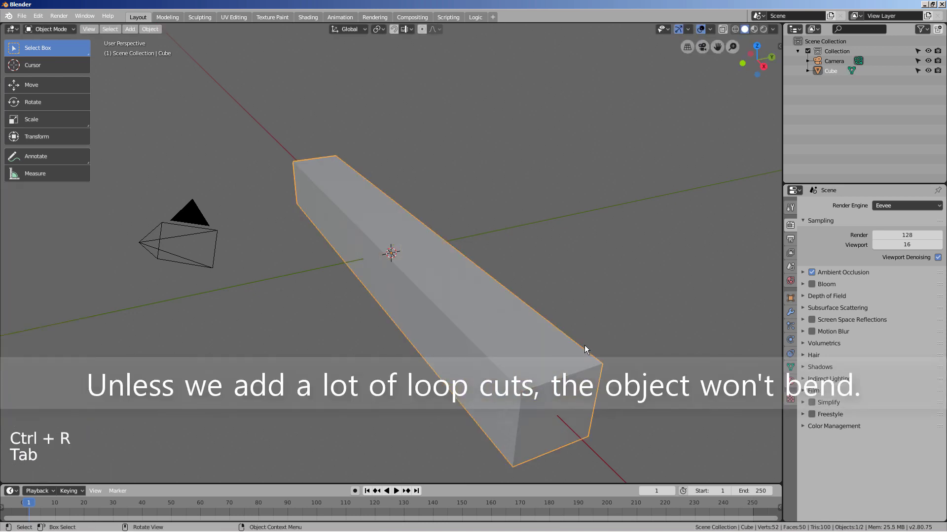
mouse_move(584, 346)
middle_down()
mouse_move(653, 338)
mouse_move(616, 346)
middle_up()
click(539, 295)
scroll(546, 298, down, 4)
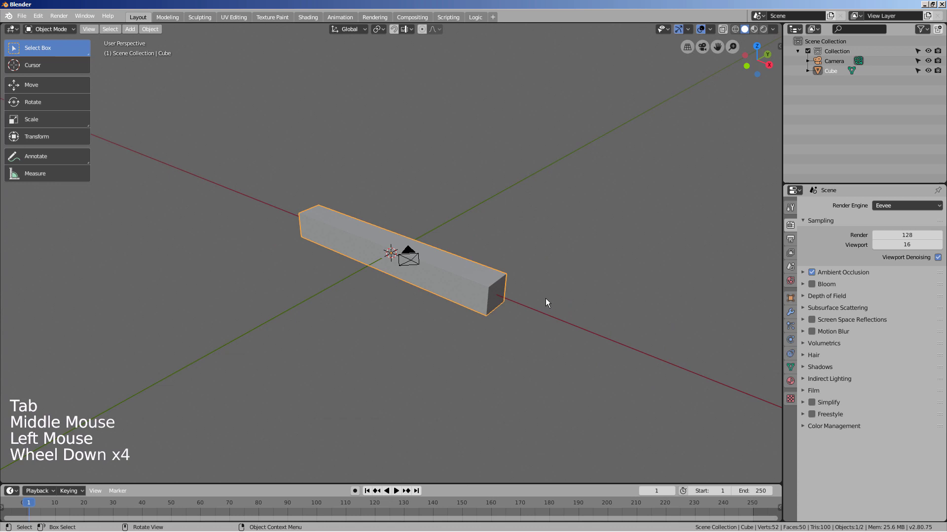
mouse_move(545, 298)
middle_down()
mouse_move(554, 323)
mouse_move(582, 284)
middle_up()
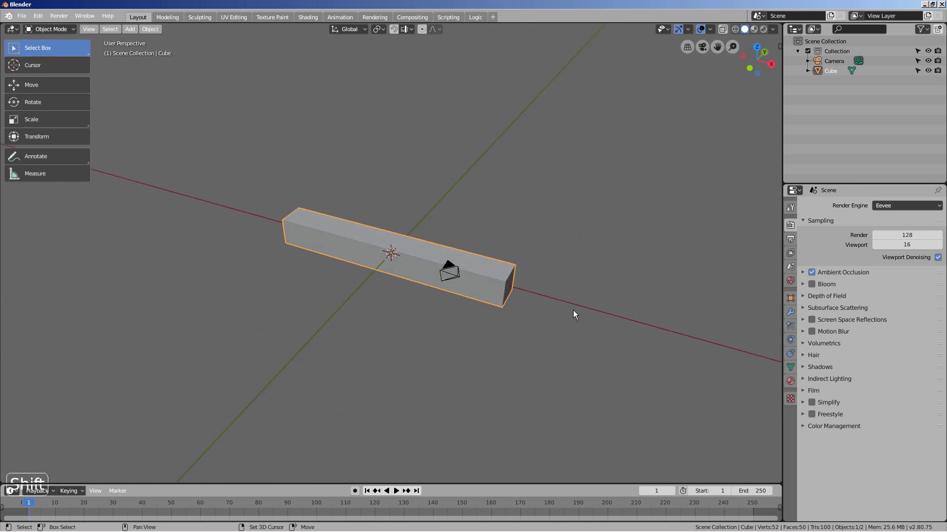
Step: Duplicate the bar, hide the copy Cube.001 as a backup, and reselect the original bar
key(shift+d)
click(333, 242)
key(ctrl+z)
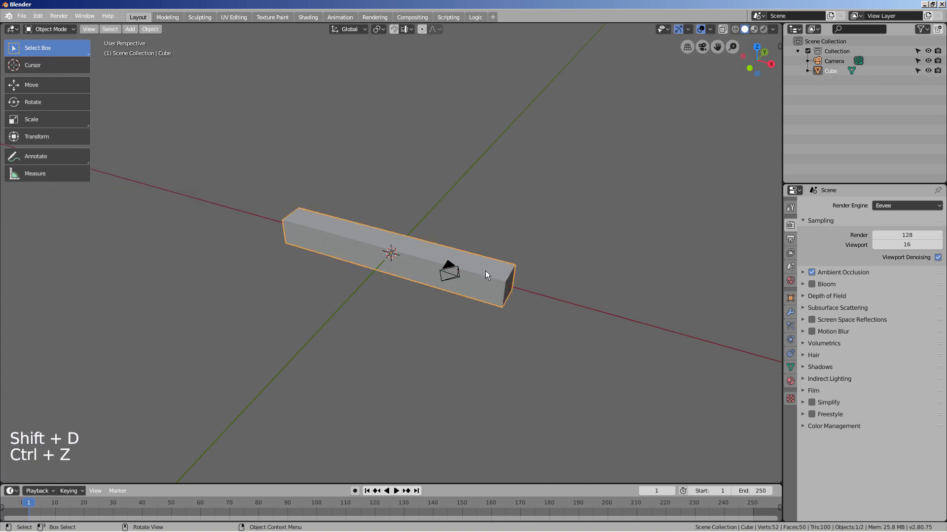
key(shift+d)
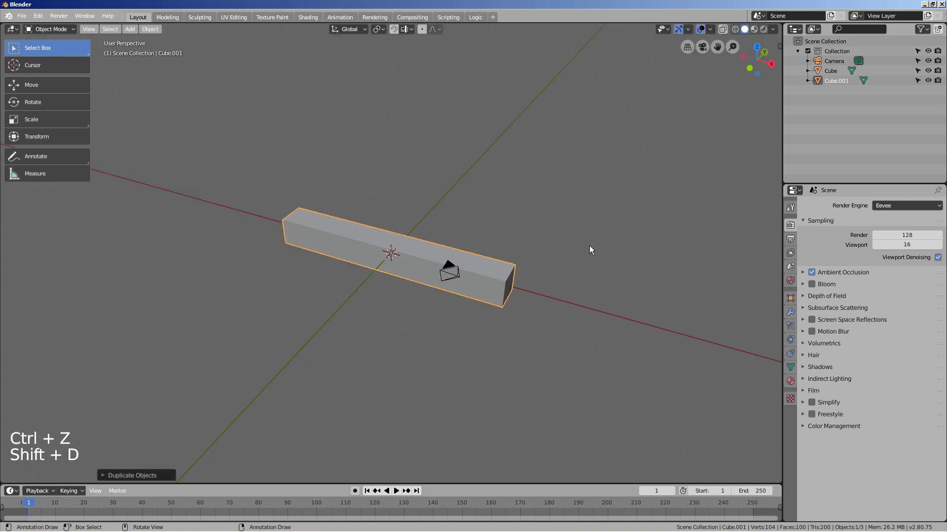
click(928, 80)
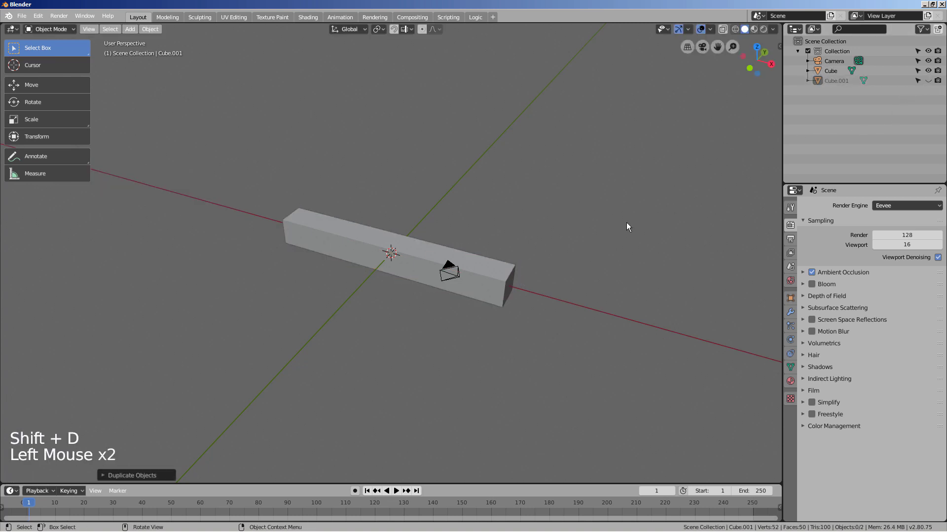
click(456, 246)
scroll(482, 265, up, 4)
mouse_move(482, 263)
middle_down()
mouse_move(498, 274)
mouse_move(478, 305)
middle_up()
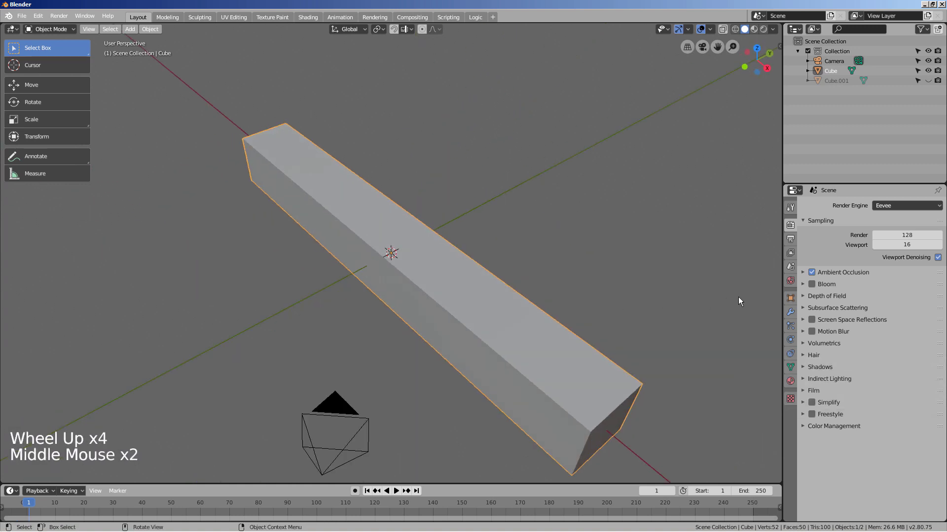
Step: Add a Simple Deform modifier to the bar and switch its mode to Bend
click(790, 312)
click(853, 207)
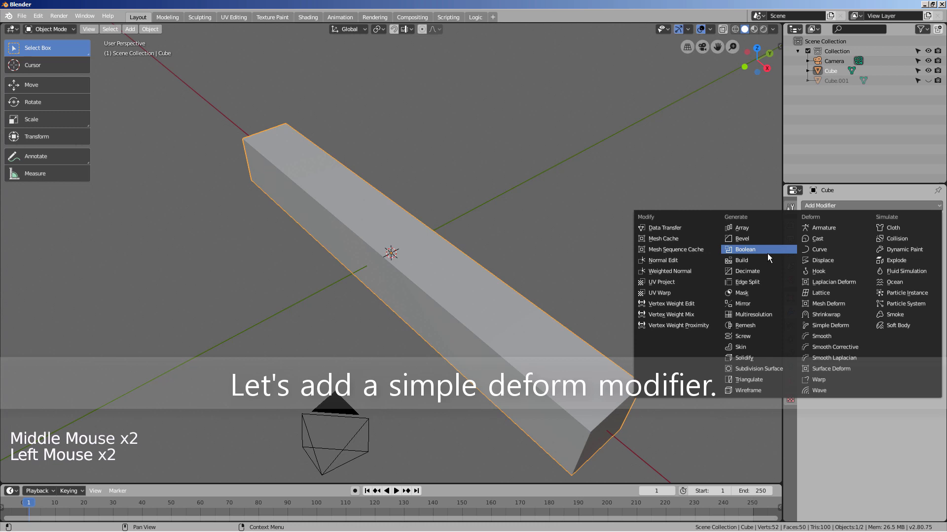
click(841, 326)
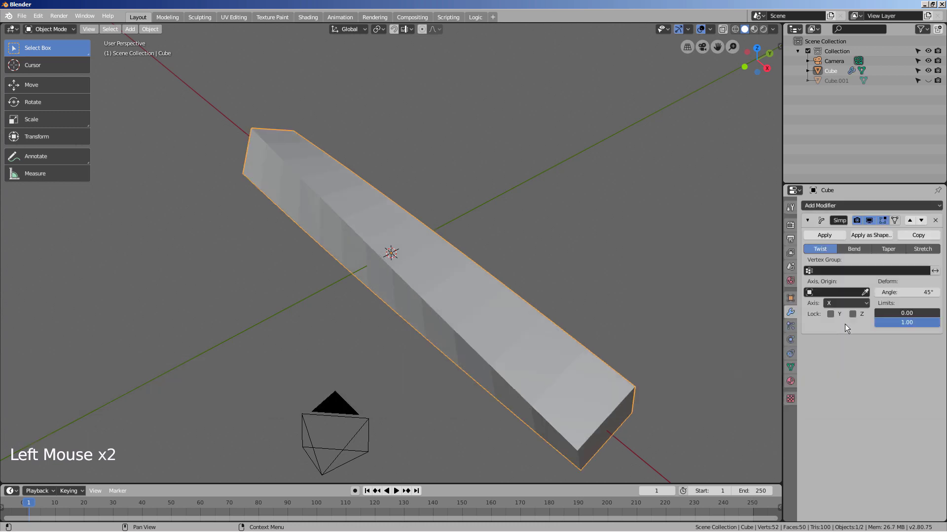
click(852, 250)
mouse_move(562, 247)
middle_down()
mouse_move(536, 246)
mouse_move(590, 235)
mouse_move(548, 285)
mouse_move(460, 213)
mouse_move(473, 229)
middle_up()
scroll(511, 252, down, 2)
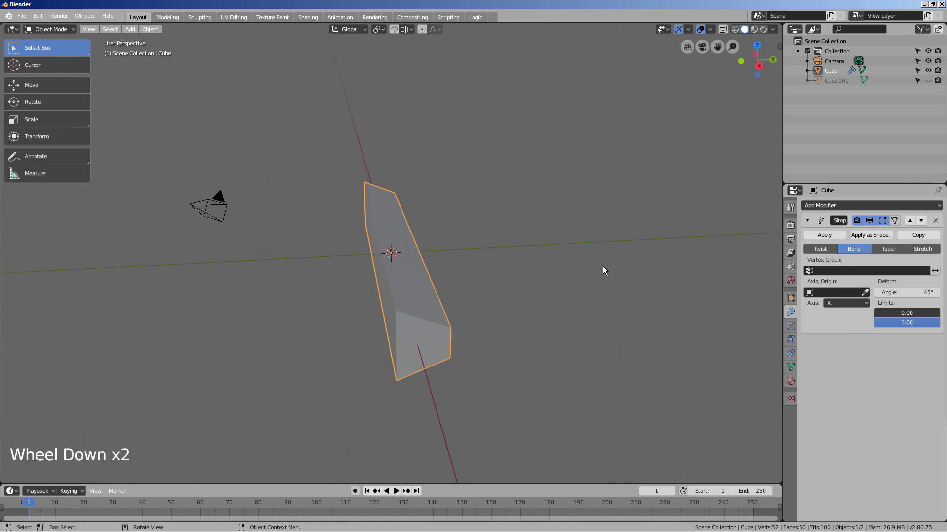
Step: Add an Empty at the scene centre and reselect the bar
click(560, 248)
key(shift+a)
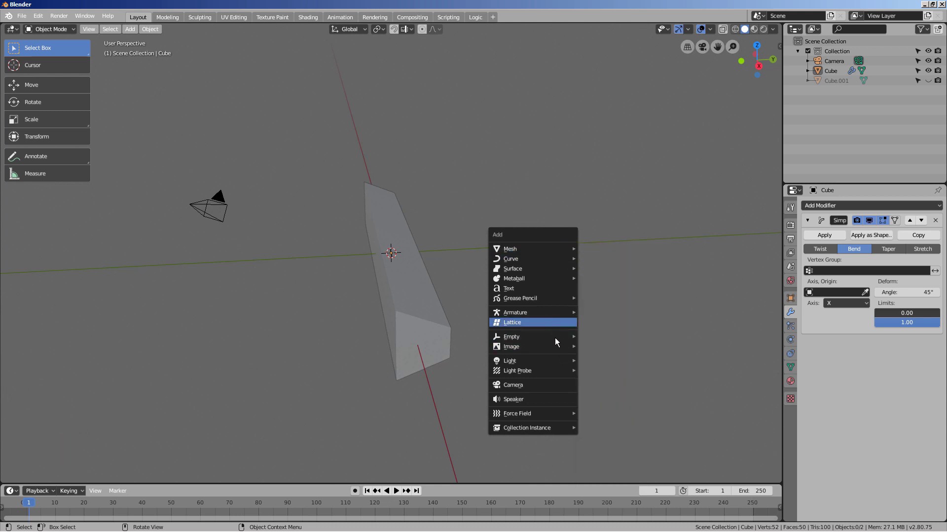
mouse_move(518, 336)
click(612, 341)
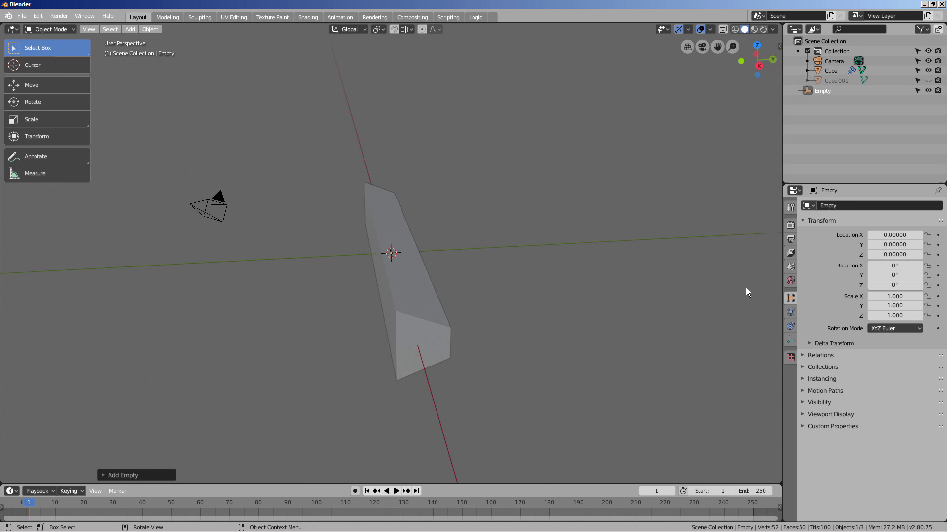
click(447, 309)
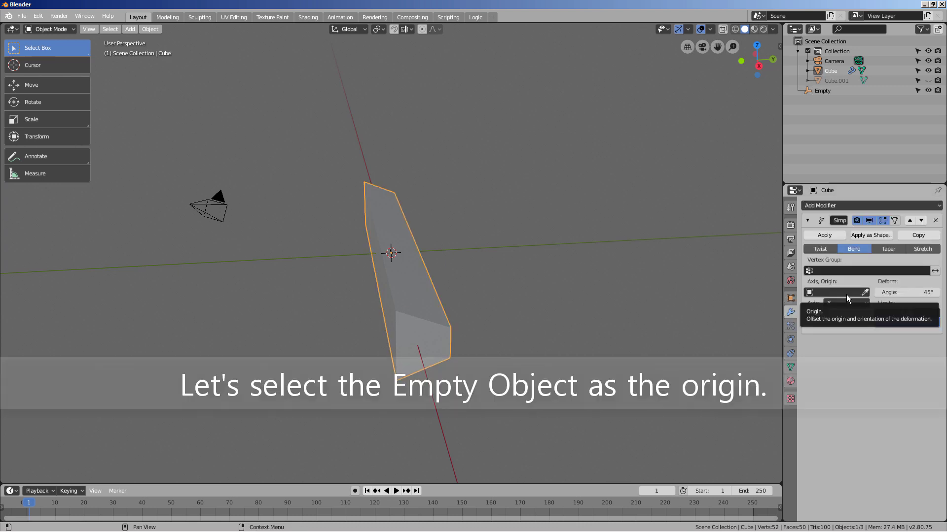
Step: Bend the bar 180° around the Empty on the Z axis into a half-ring
click(814, 293)
click(811, 326)
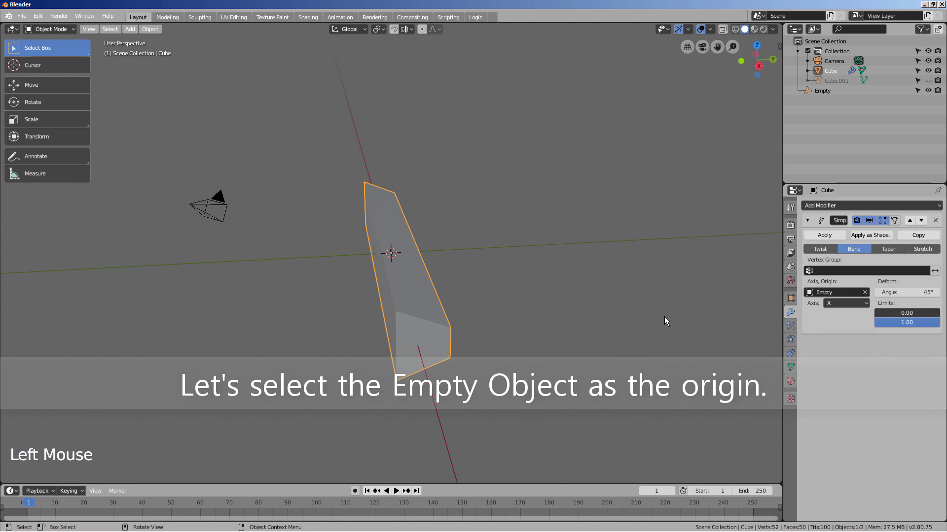
click(863, 306)
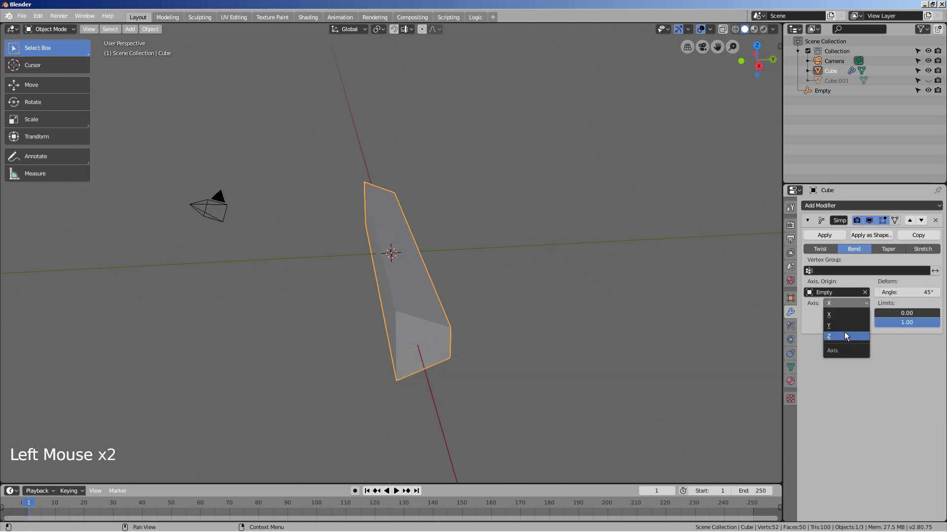
click(845, 337)
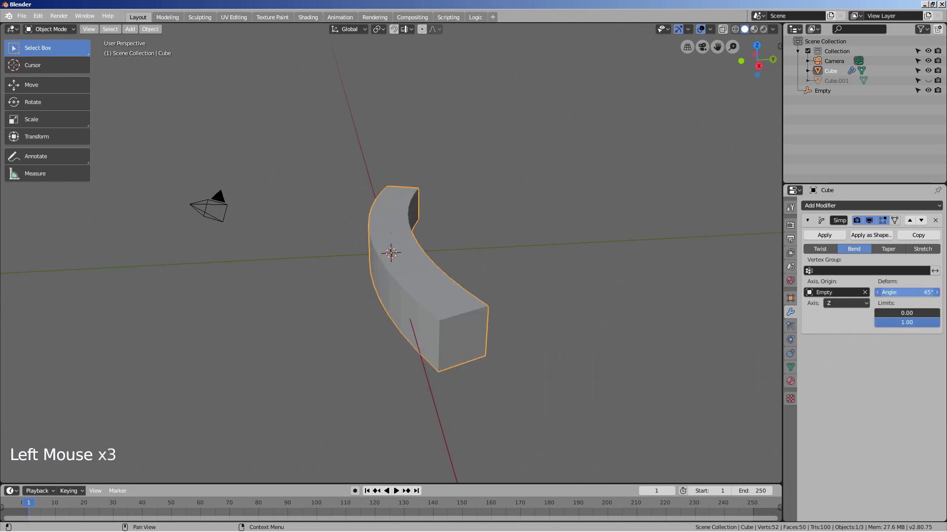
click(907, 293)
text(180)
key(Return)
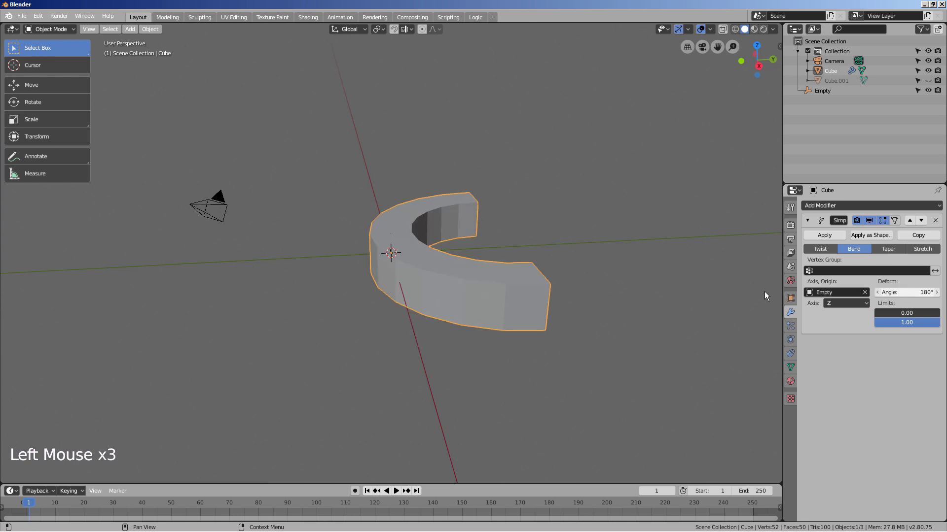
click(606, 286)
mouse_move(606, 287)
middle_down()
mouse_move(540, 359)
mouse_move(617, 296)
mouse_move(681, 271)
mouse_move(635, 294)
mouse_move(532, 295)
mouse_move(562, 313)
mouse_move(585, 310)
middle_up()
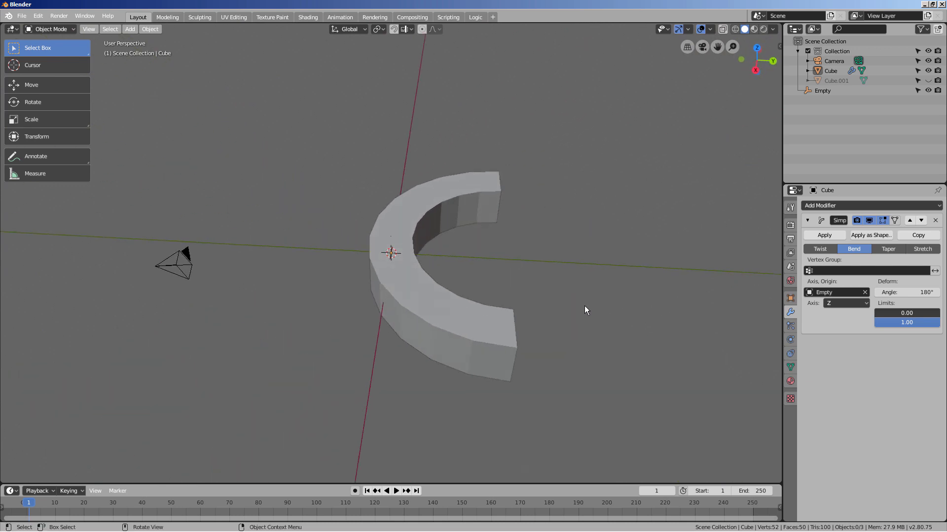
Step: Remove the Simple Deform modifier so the bar is straight again
click(937, 221)
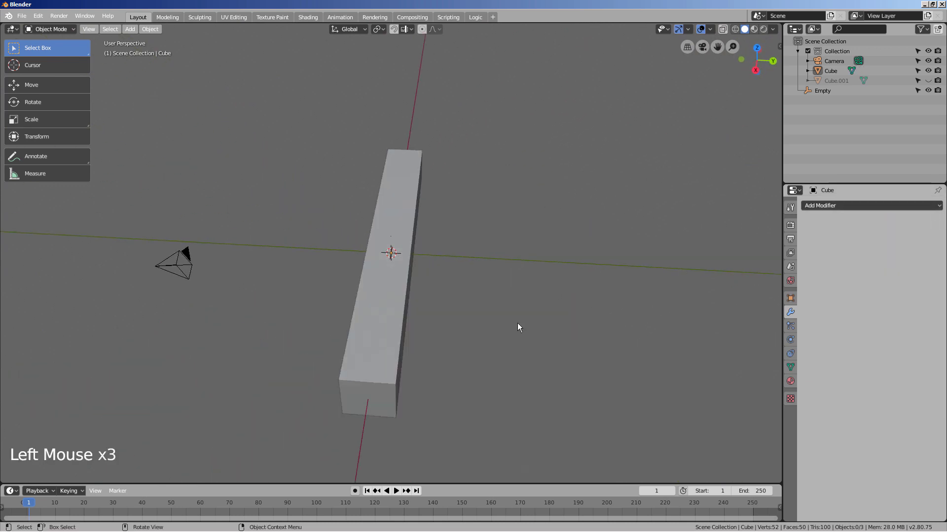
click(375, 282)
mouse_move(375, 282)
middle_down()
mouse_move(622, 289)
mouse_move(599, 321)
middle_up()
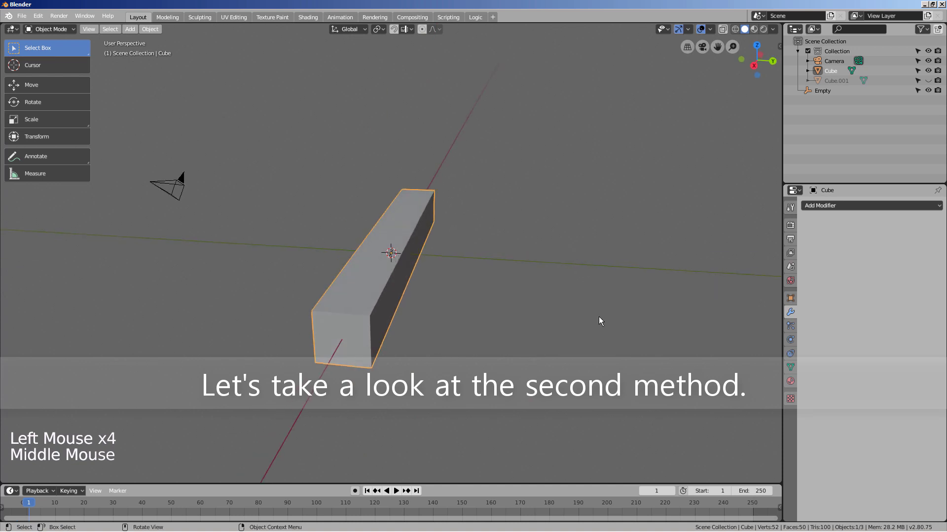
click(599, 320)
Step: Add a cylinder, move it beside the bar and scale it up
key(shift+a)
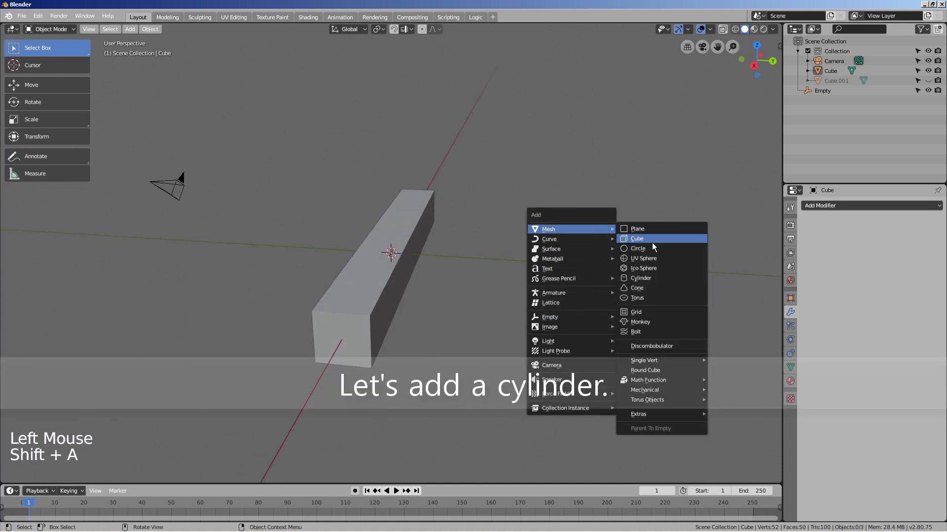
click(659, 281)
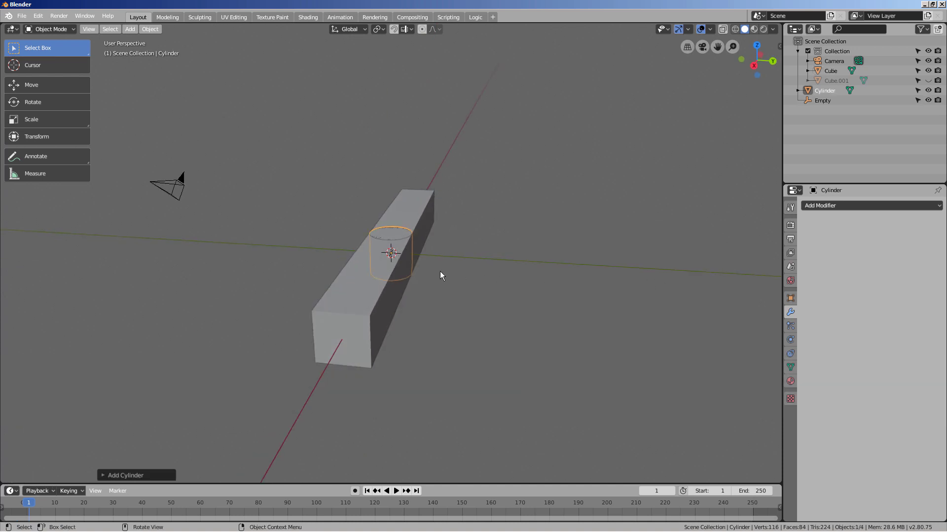
click(52, 86)
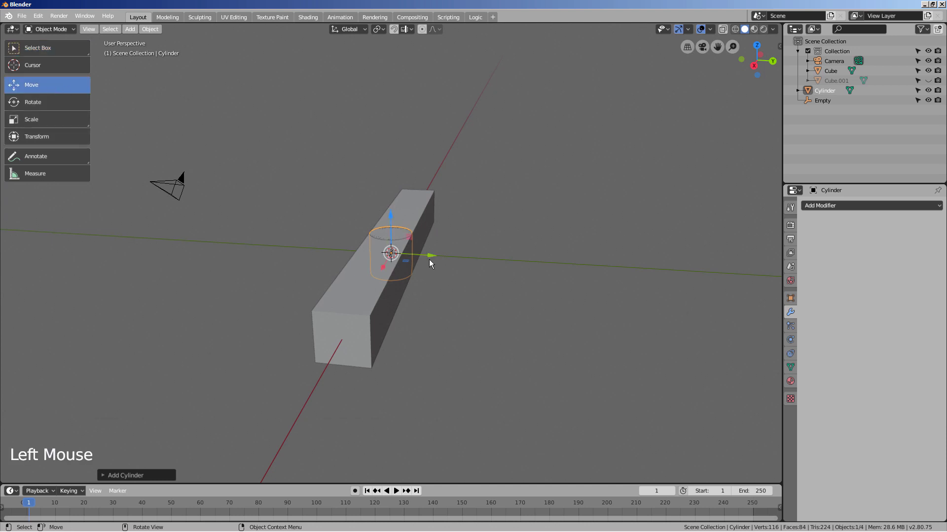
drag(429, 260, 526, 282)
key(s)
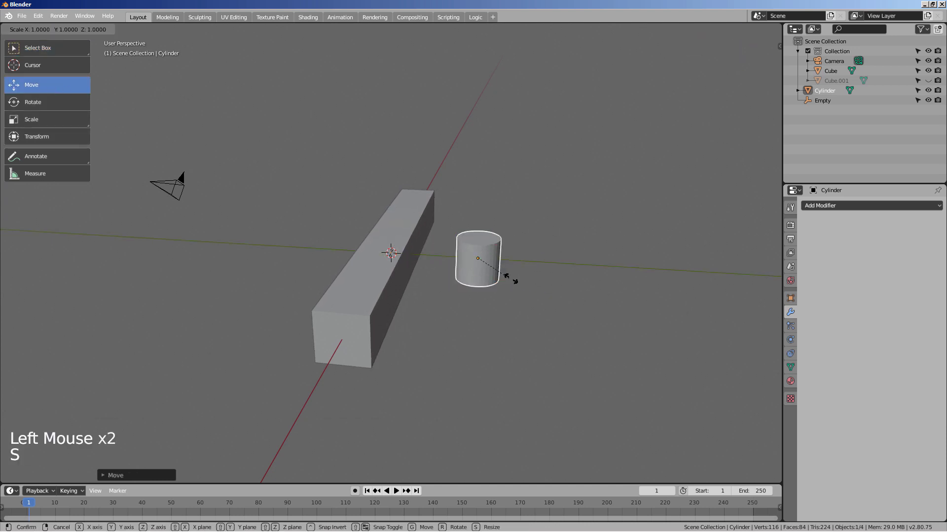
click(563, 295)
middle_drag(563, 296, 483, 261)
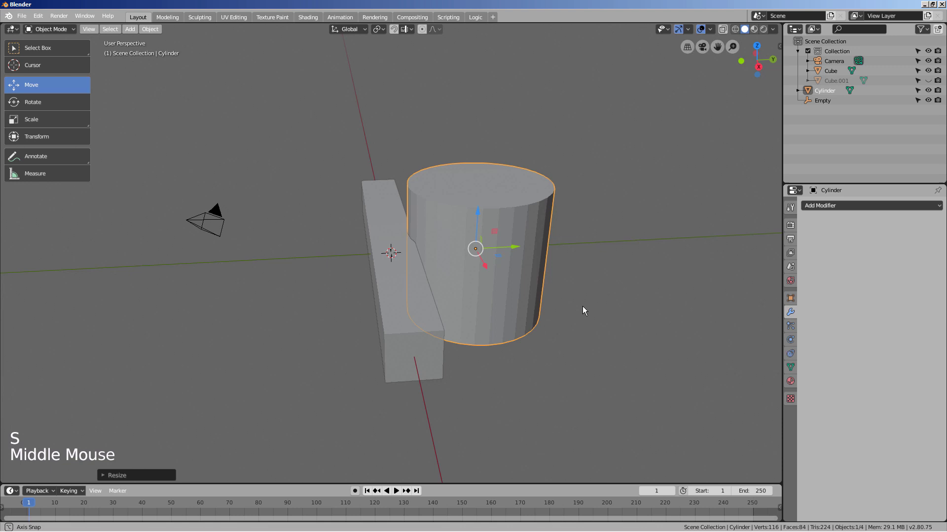
drag(483, 261, 521, 253)
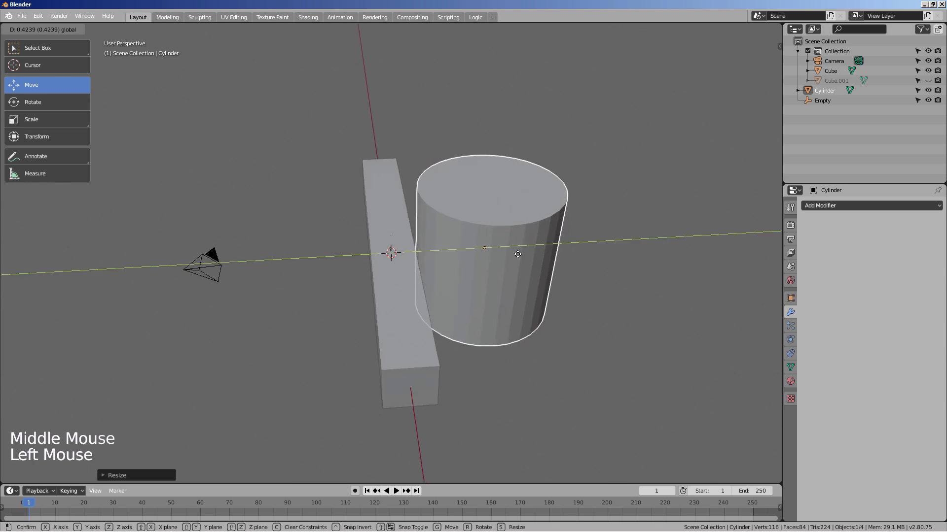
click(516, 254)
click(505, 392)
Step: Add a lattice at the bar's centre and scale it up
key(shift+a)
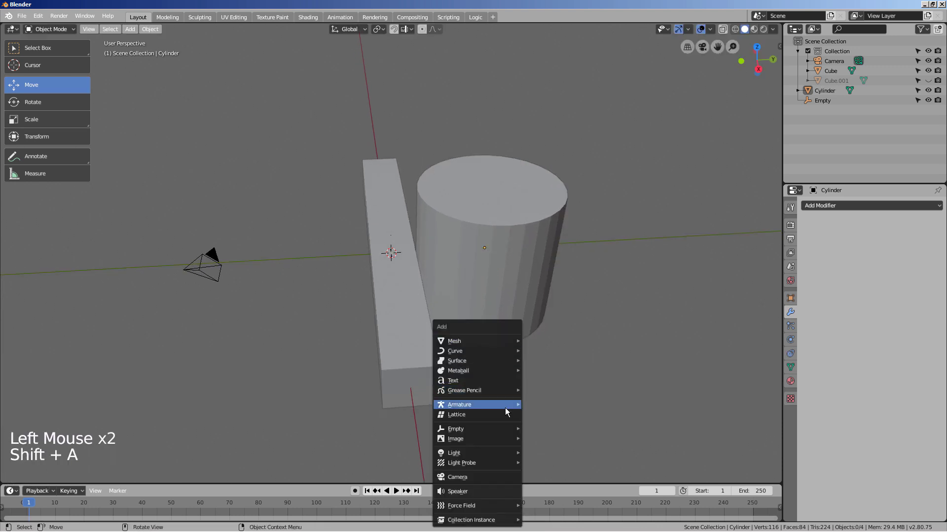
click(512, 414)
mouse_move(516, 397)
middle_down()
mouse_move(552, 356)
mouse_move(598, 328)
middle_up()
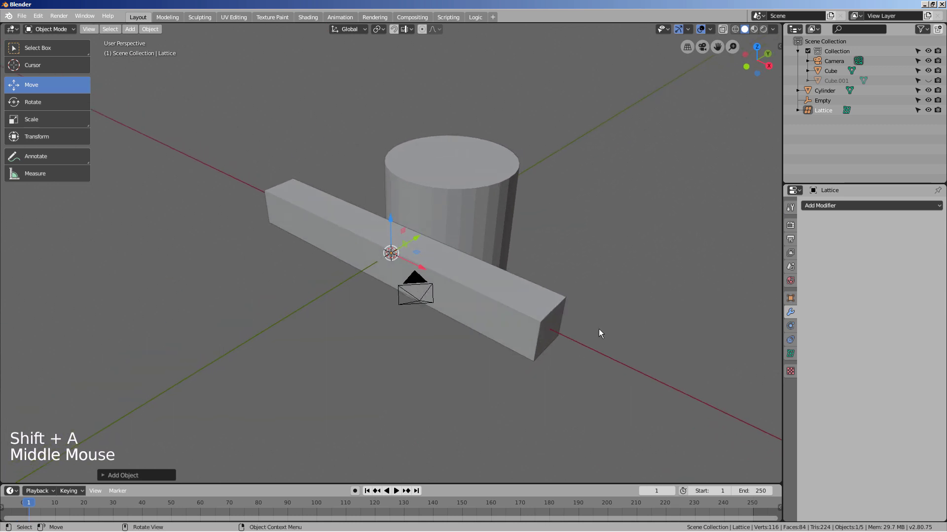
key(s)
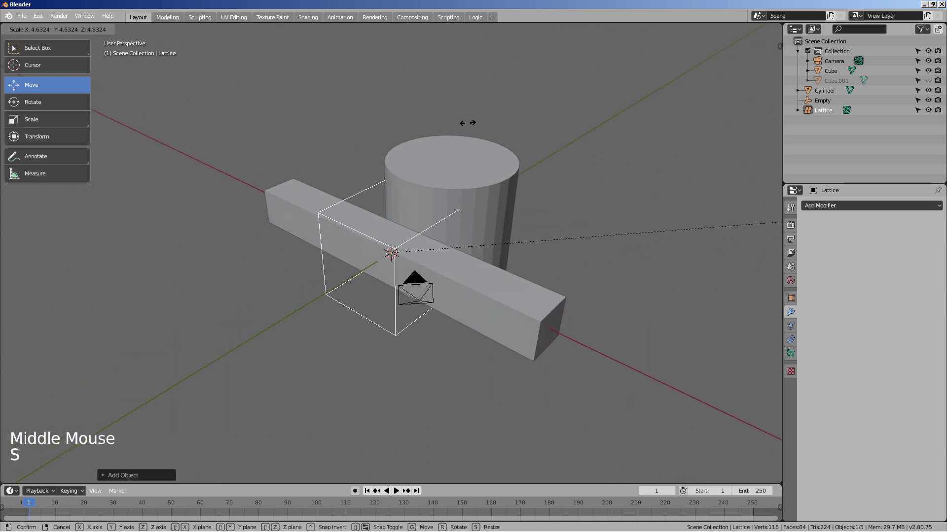
click(458, 175)
Step: Set the lattice resolution to 35 × 1 × 35, making a dense flat grid
click(790, 353)
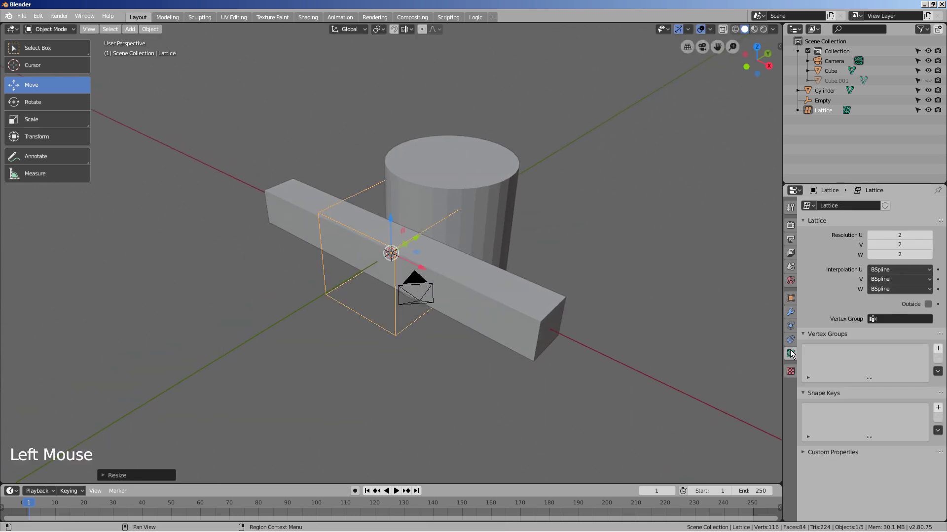
text(35)
key(Return)
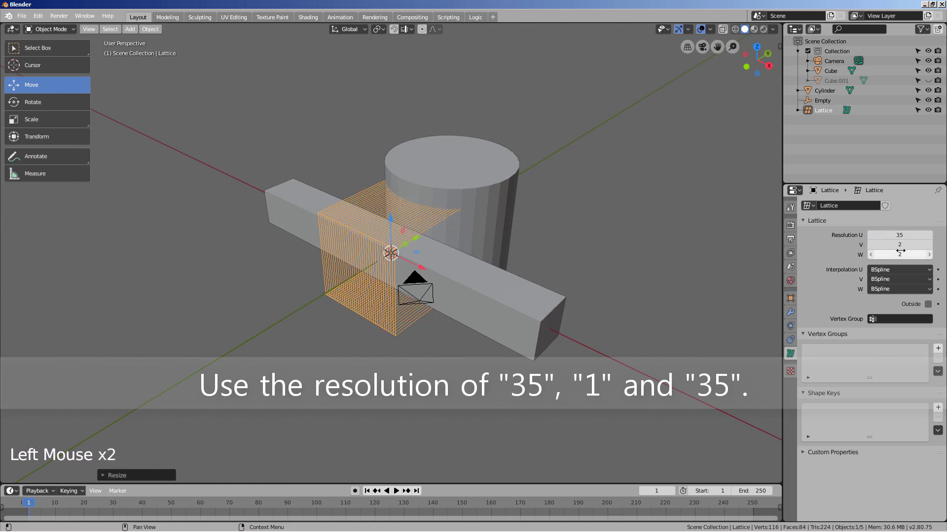
double_click(899, 254)
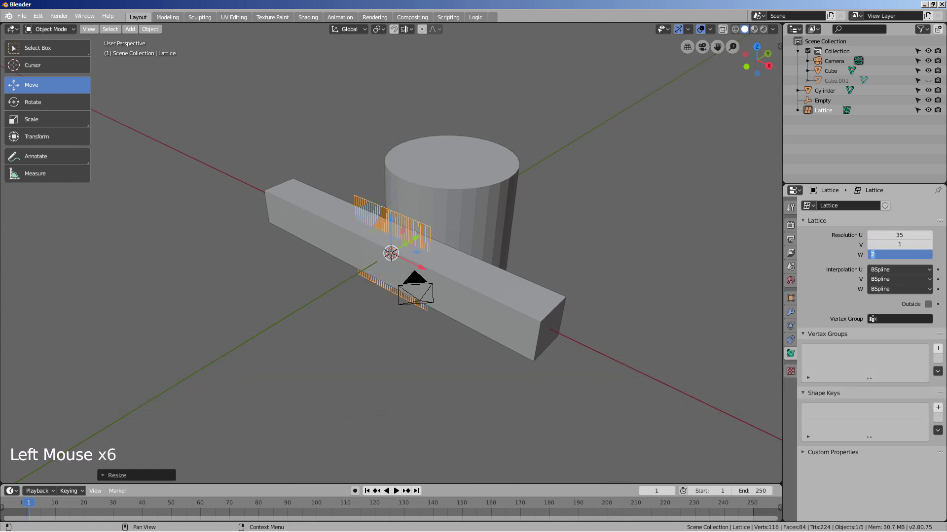
text(35)
key(Tab)
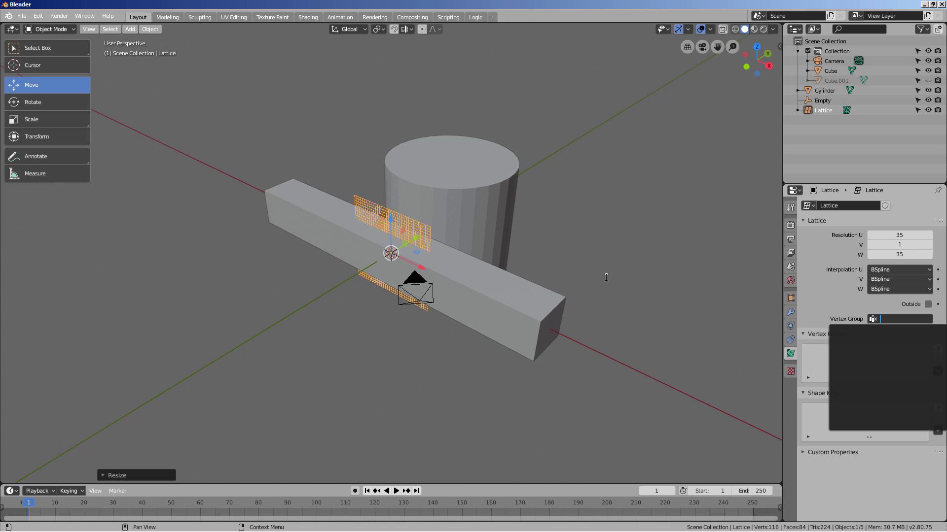
Step: From the right view, slide the flat lattice against the beam's side
key(KP_3)
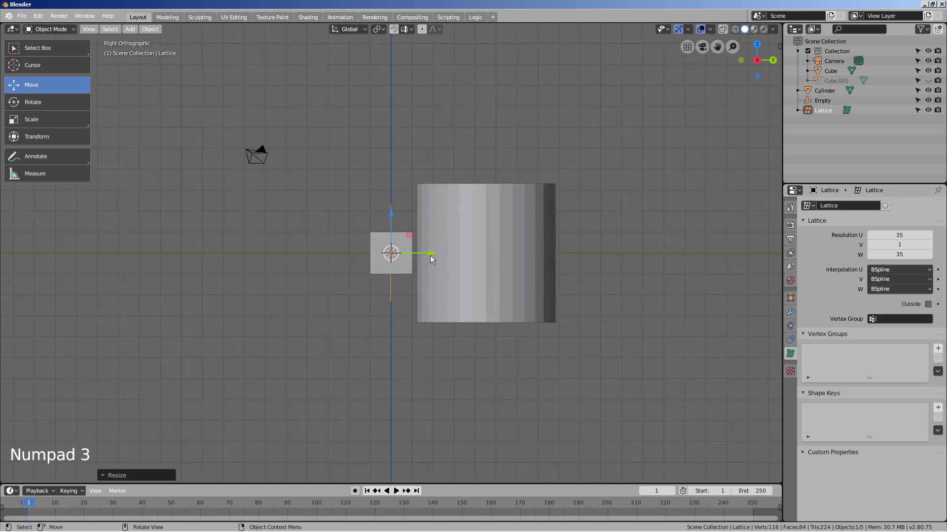
drag(431, 255, 458, 256)
mouse_move(518, 271)
middle_down()
mouse_move(615, 317)
mouse_move(465, 317)
middle_up()
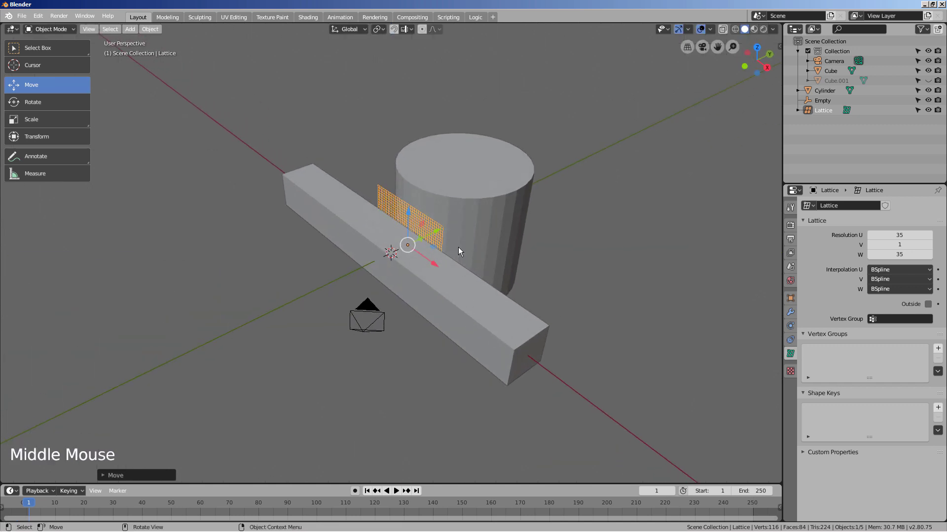
Step: Stretch the lattice along X to the beam's full length and squash its Z height
key(s)
key(x)
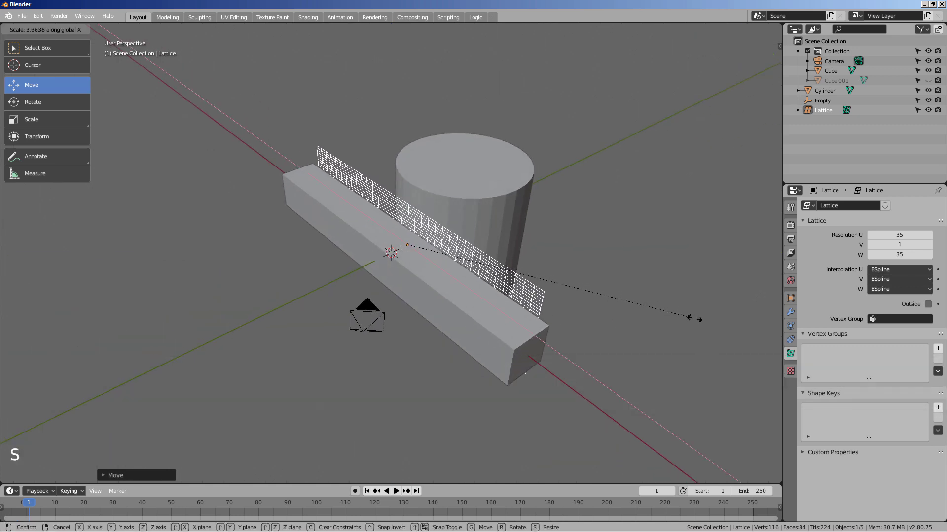
click(727, 334)
middle_drag(727, 335, 716, 308)
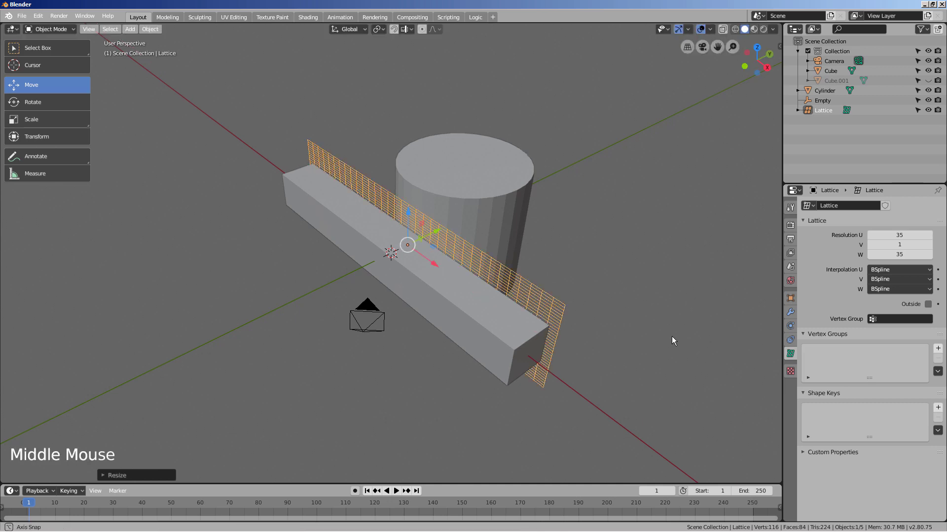
key(s)
key(z)
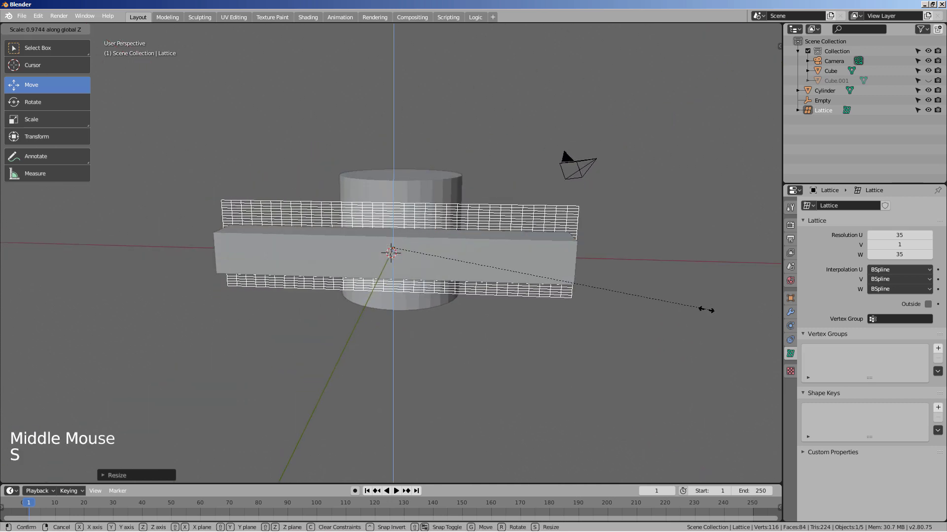
click(553, 322)
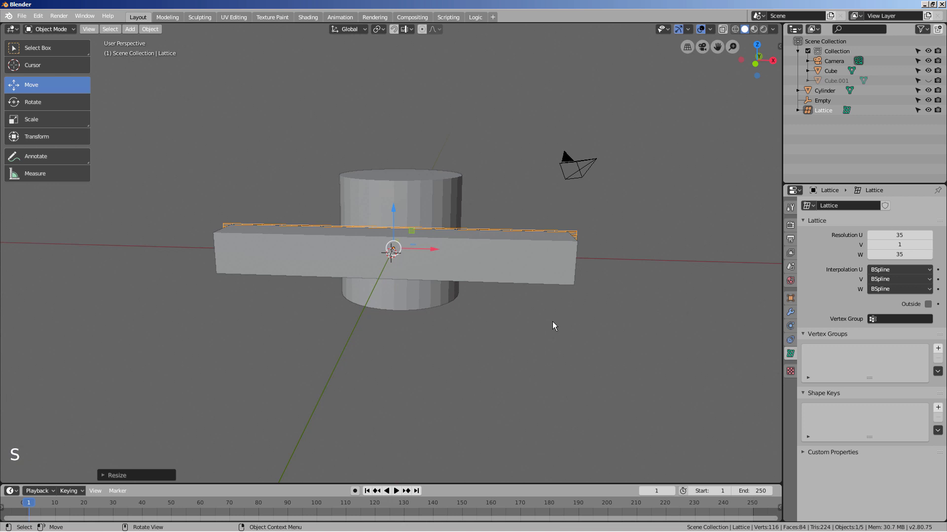
mouse_move(553, 322)
middle_down()
mouse_move(550, 290)
mouse_move(480, 354)
mouse_move(515, 346)
middle_up()
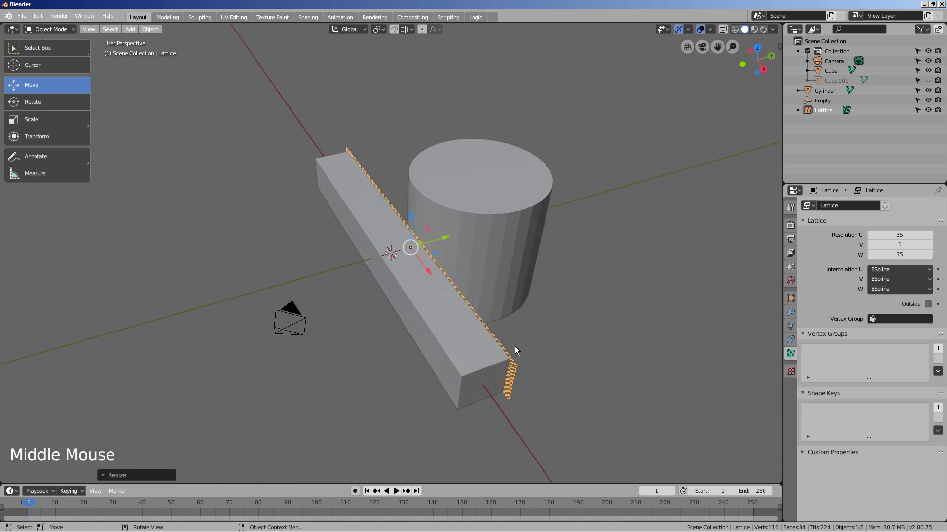
key(Tab)
key(Tab)
Step: Give the beam a Lattice modifier bound to the Lattice object
click(493, 348)
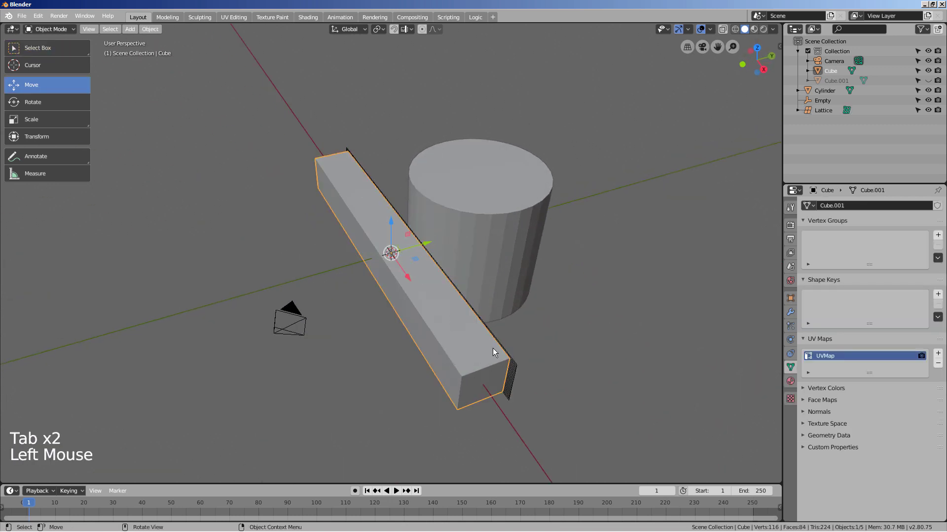
click(790, 313)
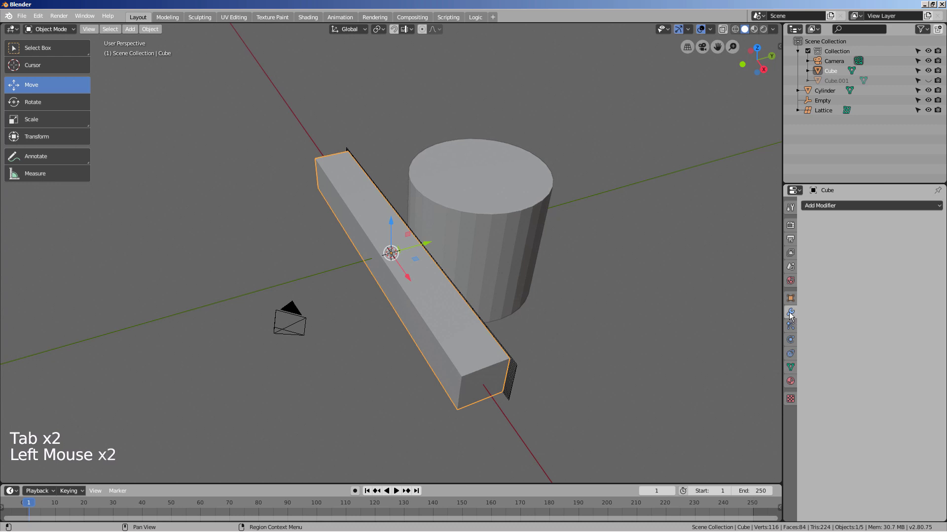
click(859, 207)
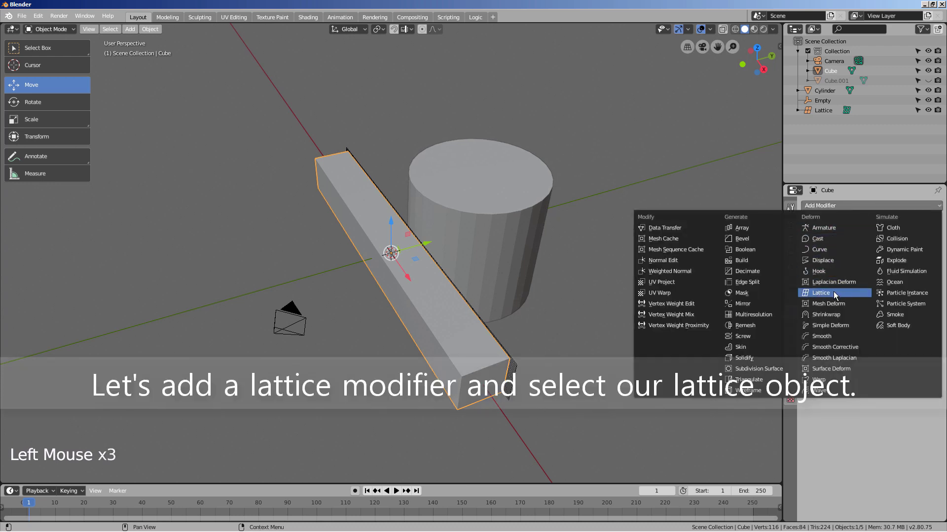
click(834, 293)
click(821, 259)
click(808, 275)
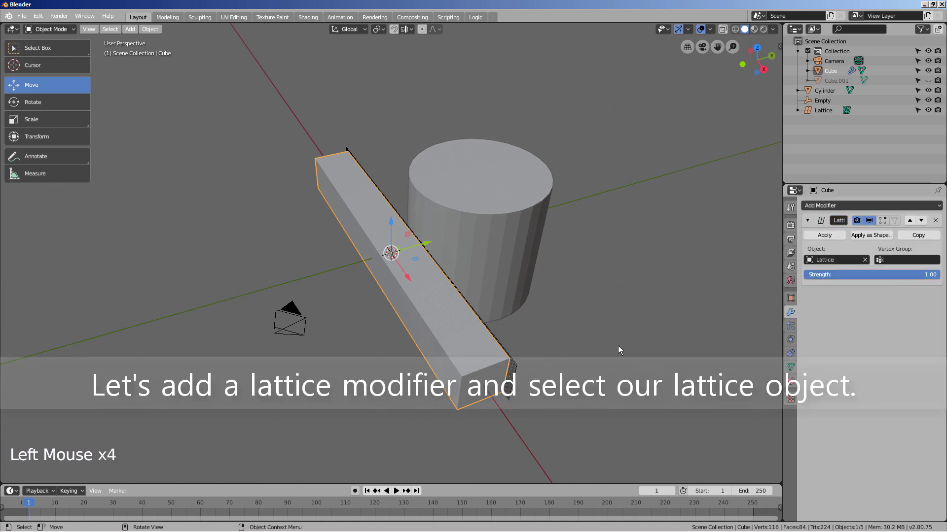
Step: Select the lattice, test-move it upward and undo the move
click(516, 365)
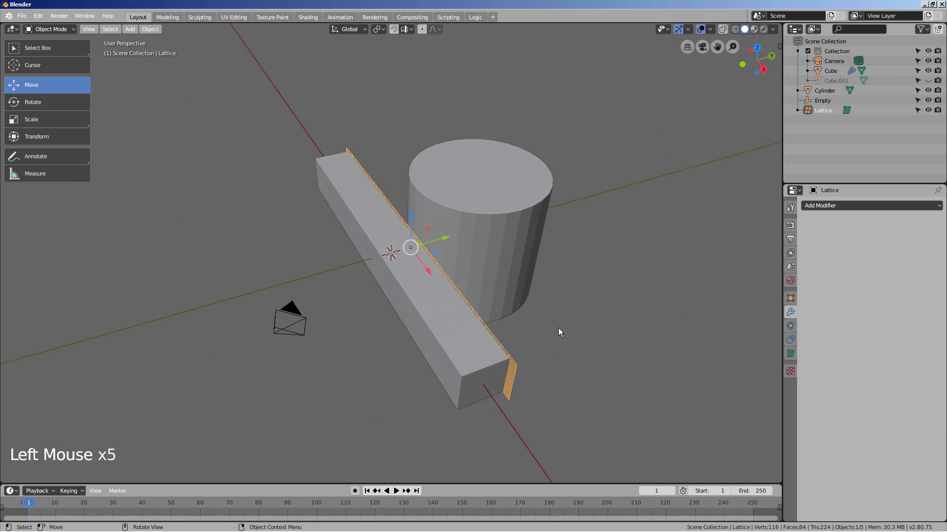
drag(415, 207, 415, 122)
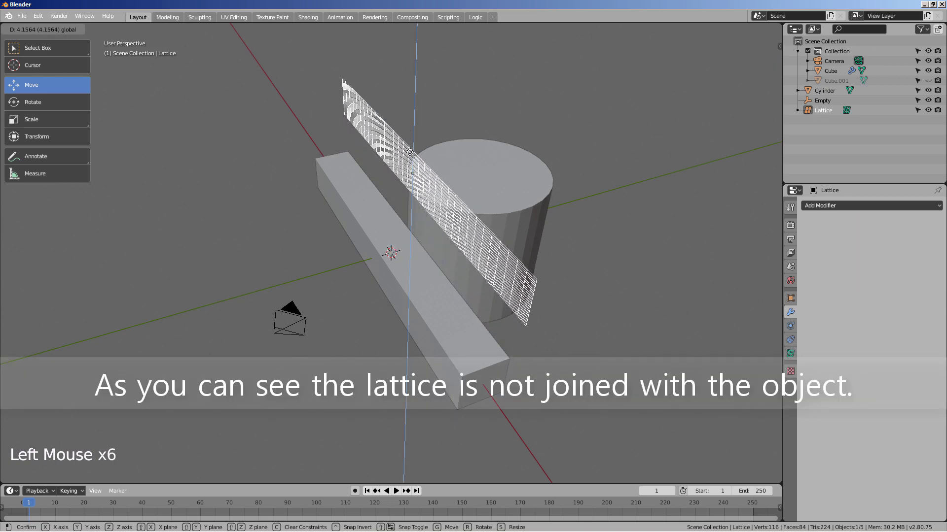
key(ctrl+z)
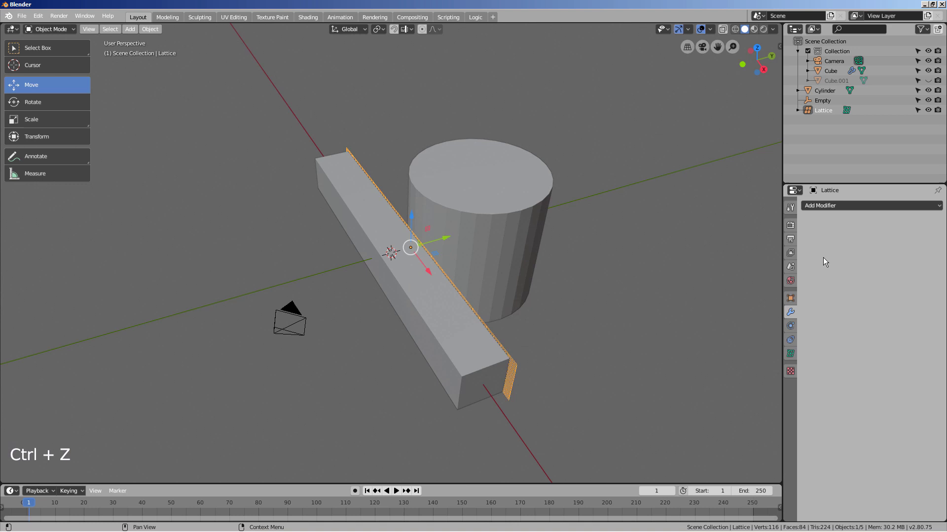
Step: Add a Shrinkwrap modifier to the lattice targeting the cylinder, bending the beam around it
click(834, 209)
click(849, 281)
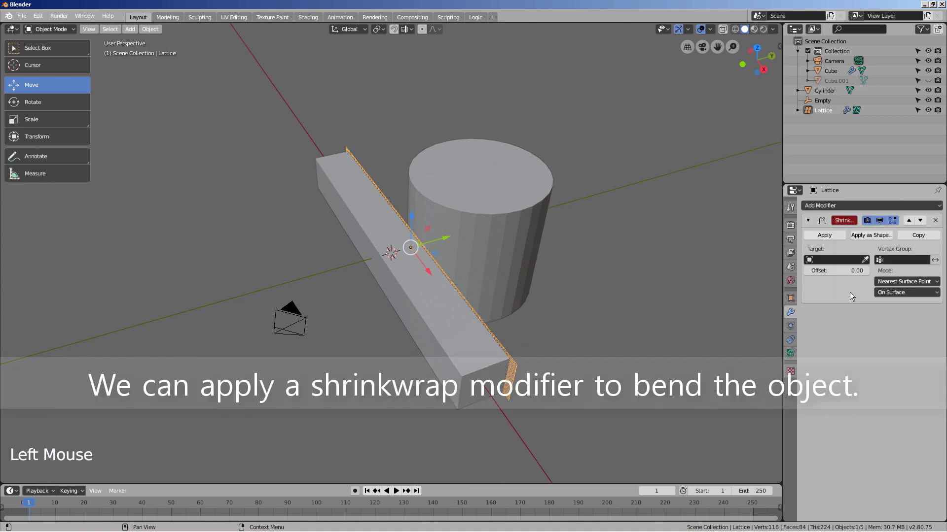
click(810, 261)
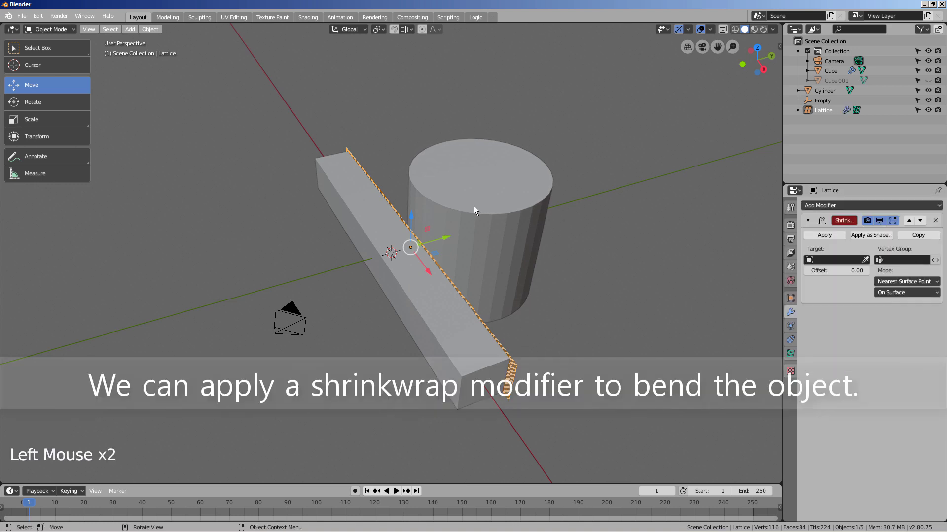
click(866, 260)
click(529, 198)
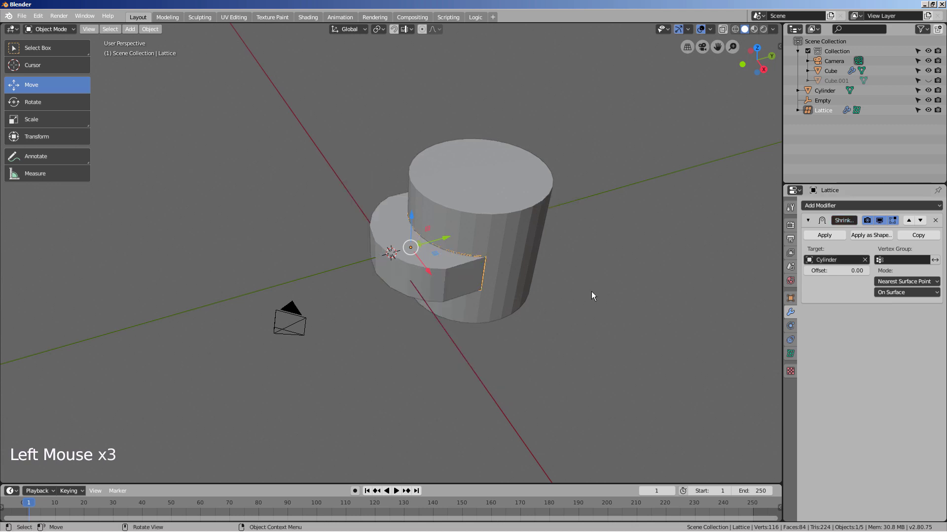
click(591, 291)
mouse_move(587, 307)
middle_down()
mouse_move(702, 279)
mouse_move(501, 322)
mouse_move(513, 384)
mouse_move(582, 325)
mouse_move(606, 286)
middle_up()
mouse_move(550, 277)
middle_down()
mouse_move(499, 280)
mouse_move(578, 298)
mouse_move(436, 289)
mouse_move(432, 280)
middle_up()
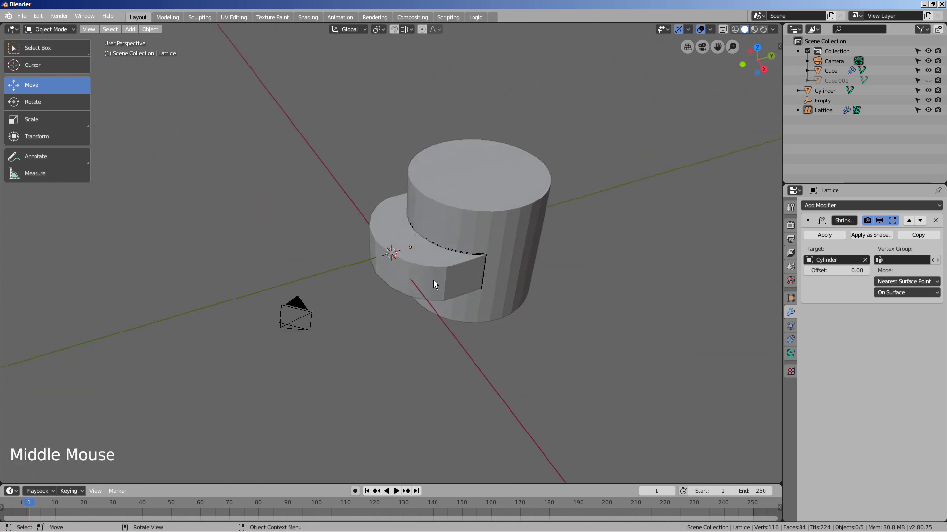
Step: Raise the Shrinkwrap offset to 1.71 to widen the arc
drag(836, 272, 890, 272)
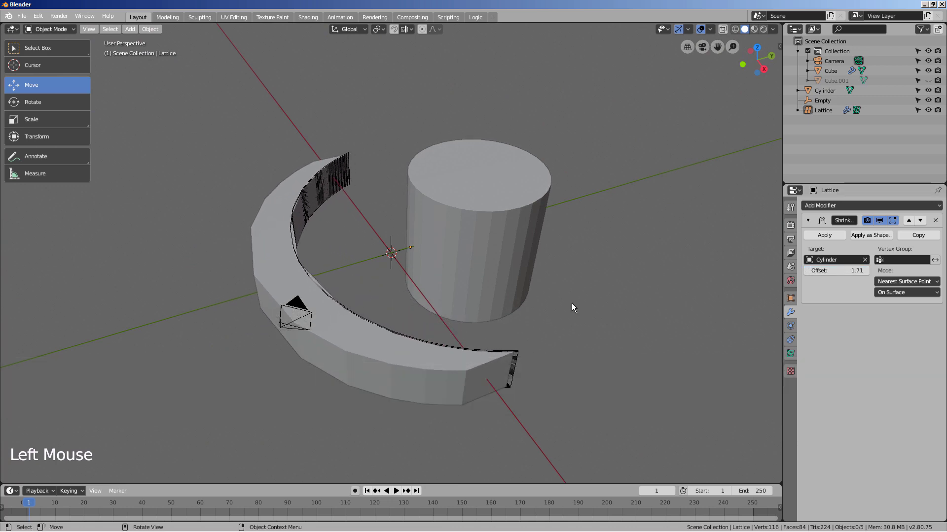
mouse_move(572, 304)
middle_down()
mouse_move(667, 362)
mouse_move(744, 343)
mouse_move(34, 291)
mouse_move(47, 274)
mouse_move(766, 307)
mouse_move(646, 317)
mouse_move(520, 278)
mouse_move(396, 263)
mouse_move(522, 295)
mouse_move(481, 318)
middle_up()
Step: Preview a weaker Lattice modifier strength on the beam, then restore 1.00
click(311, 250)
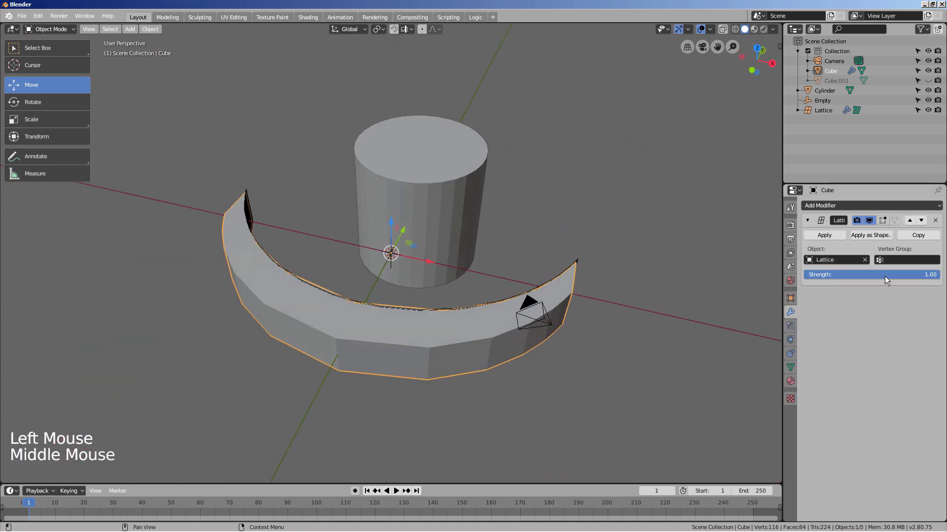
drag(885, 276, 884, 274)
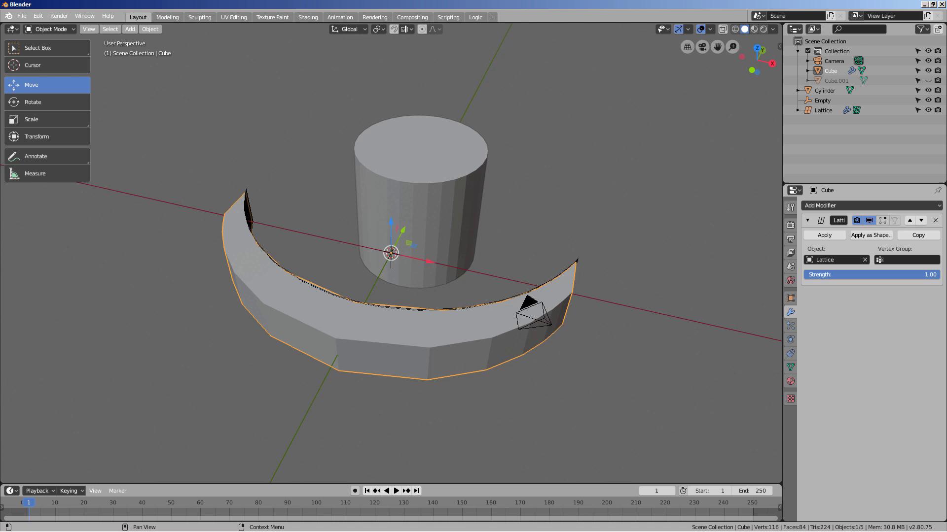
middle_drag(622, 280, 374, 236)
Step: Test scaling the lattice along X and Z, undoing each change
click(334, 223)
key(s)
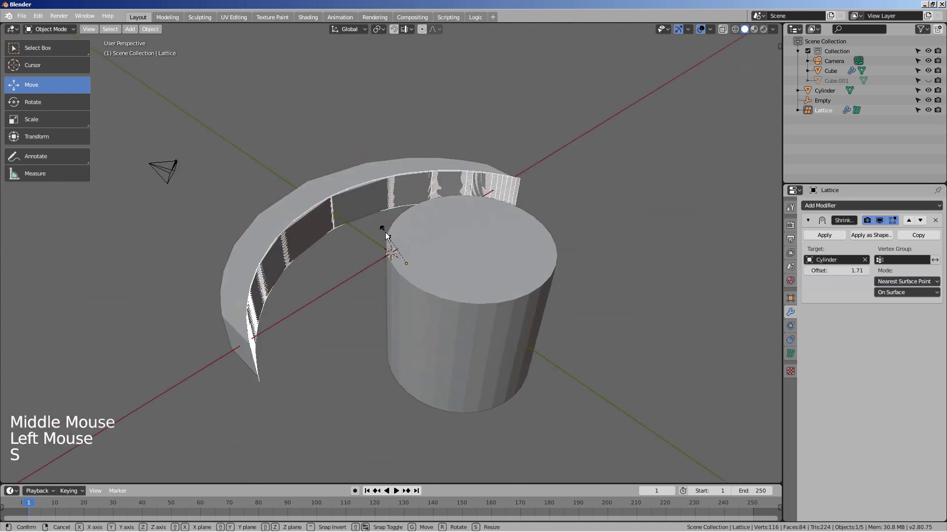
key(x)
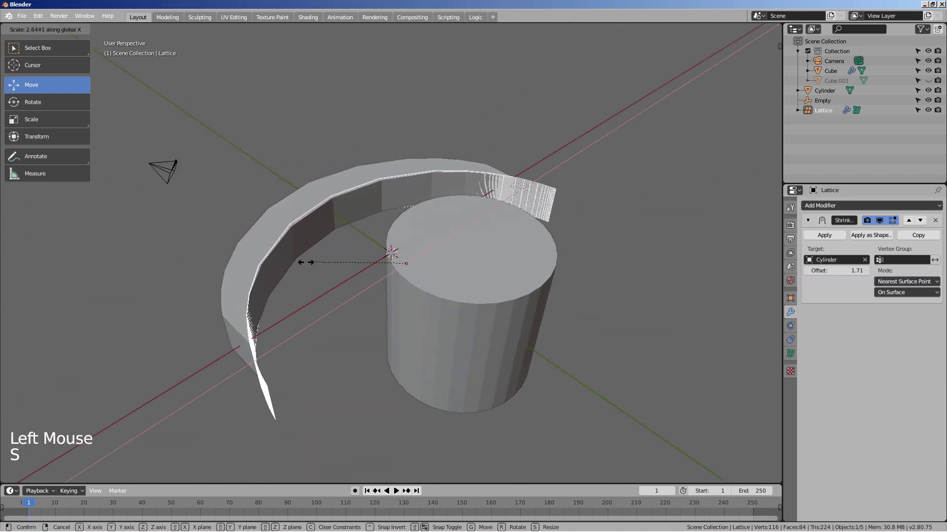
click(589, 252)
key(ctrl+z)
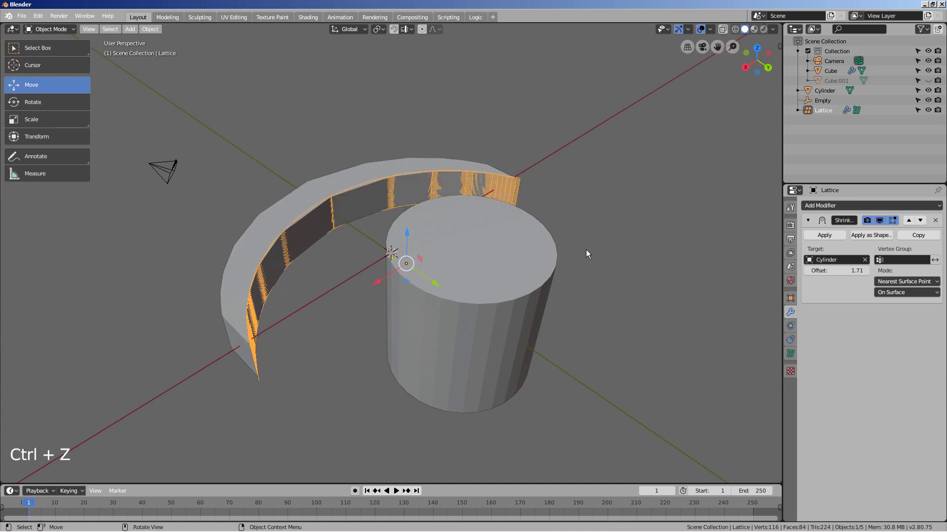
key(s)
key(z)
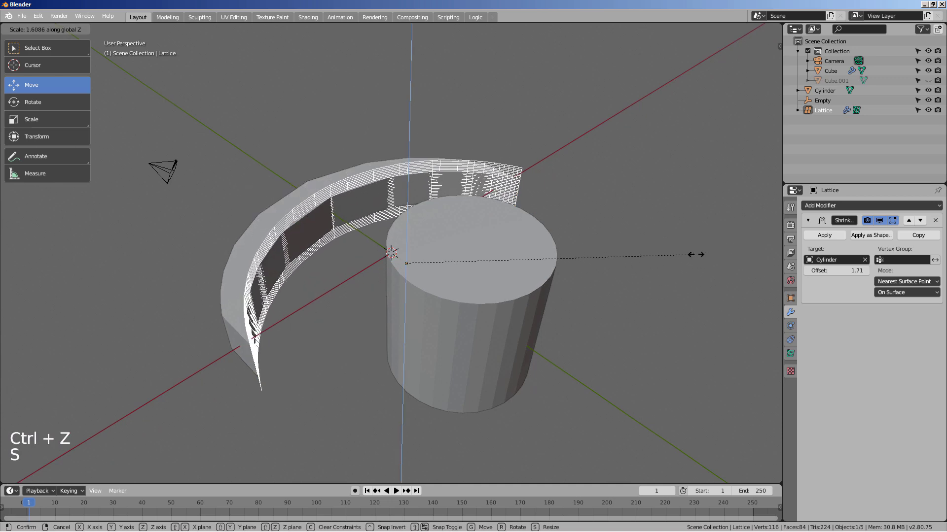
click(739, 252)
scroll(726, 264, up, 2)
key(ctrl+z)
middle_drag(582, 309, 685, 337)
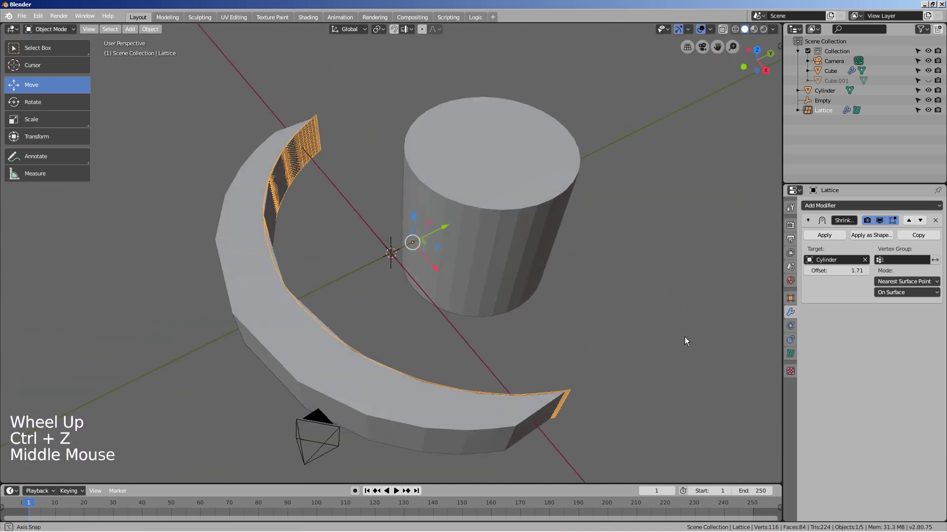
Step: Reduce the lattice's Shrinkwrap offset to 1.68 and then toward zero
drag(836, 271, 810, 272)
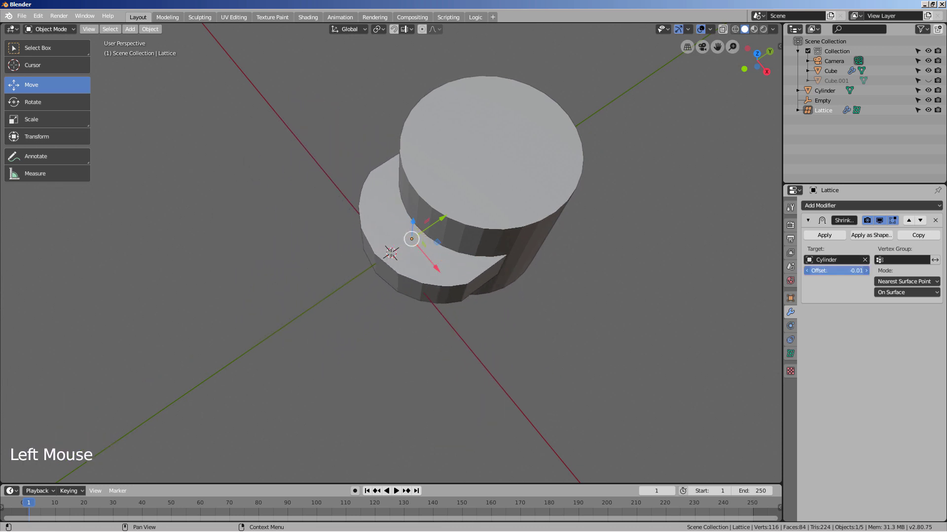
drag(810, 270, 820, 270)
mouse_move(653, 304)
middle_down()
mouse_move(614, 316)
mouse_move(585, 251)
mouse_move(672, 249)
mouse_move(5, 251)
mouse_move(8, 293)
mouse_move(654, 282)
mouse_move(597, 275)
mouse_move(655, 259)
mouse_move(665, 285)
middle_up()
Step: Remove the lattice's Shrinkwrap modifier, then delete the lattice and the cylinder
click(937, 221)
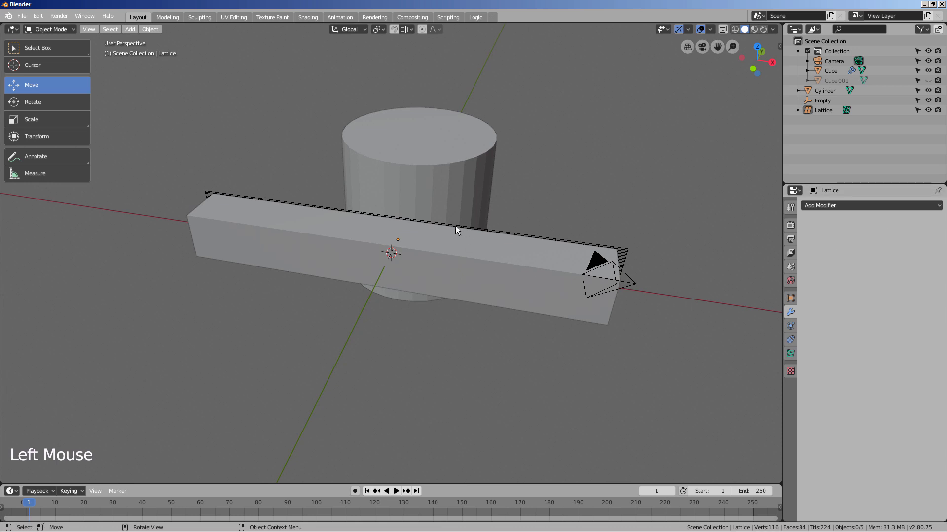
click(473, 226)
key(x)
click(474, 226)
key(x)
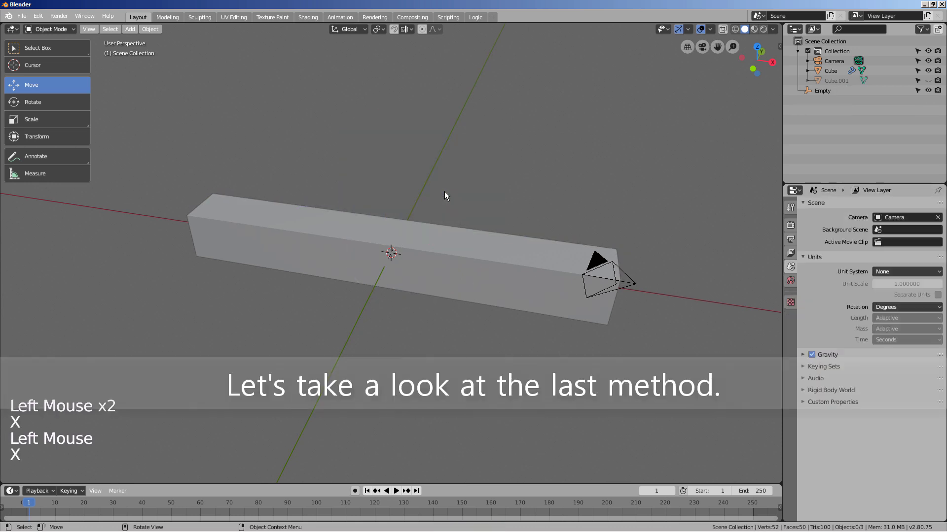
Step: View the remaining bar straight from the front and bring up the Add menu
middle_drag(444, 195, 467, 294)
key(KP_1)
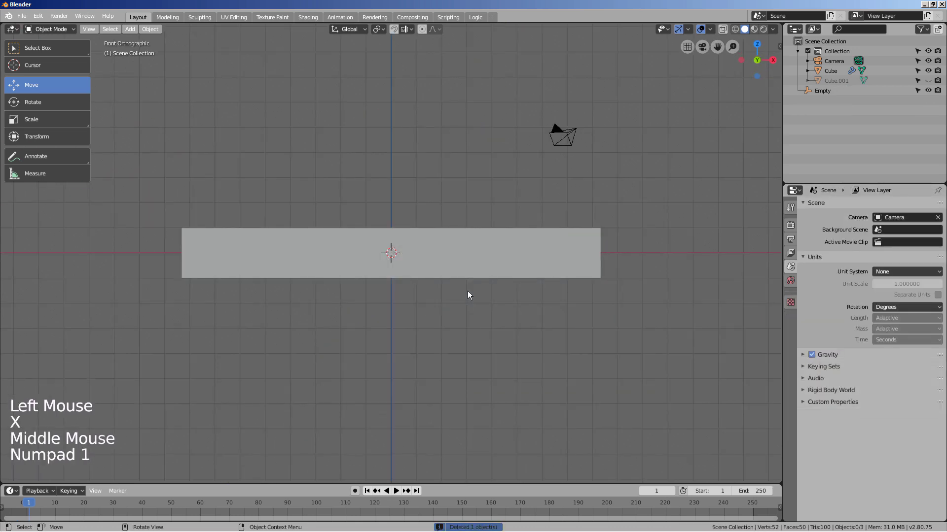
key(shift+a)
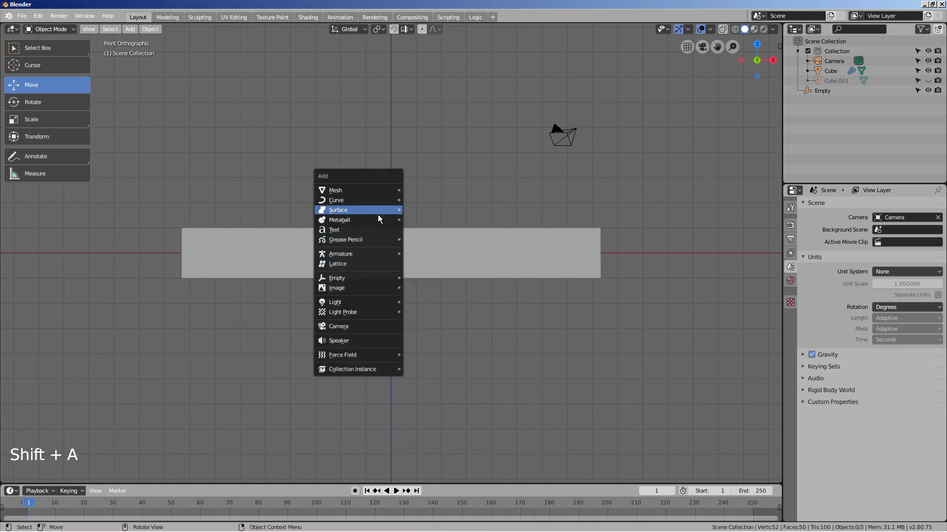
Step: Add a single-bone armature at the origin and show it In Front via its viewport display settings
mouse_move(347, 254)
click(420, 253)
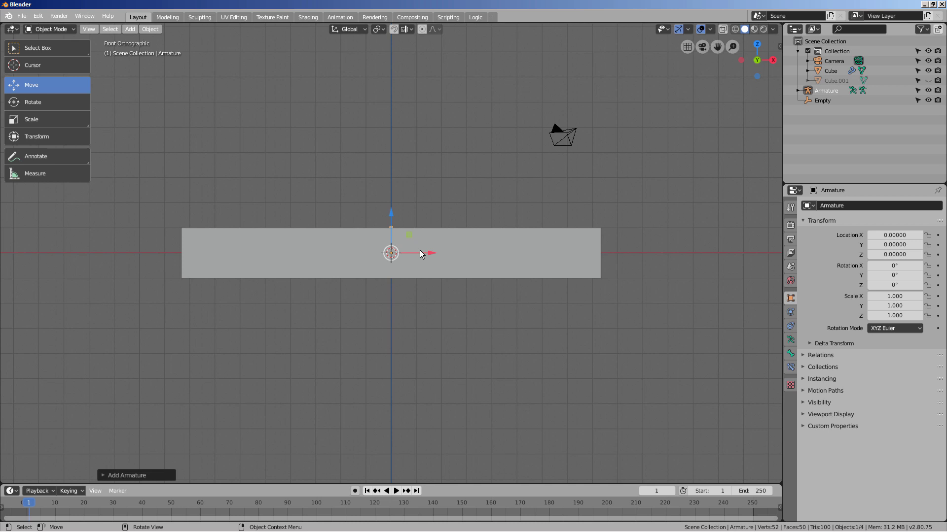
click(791, 354)
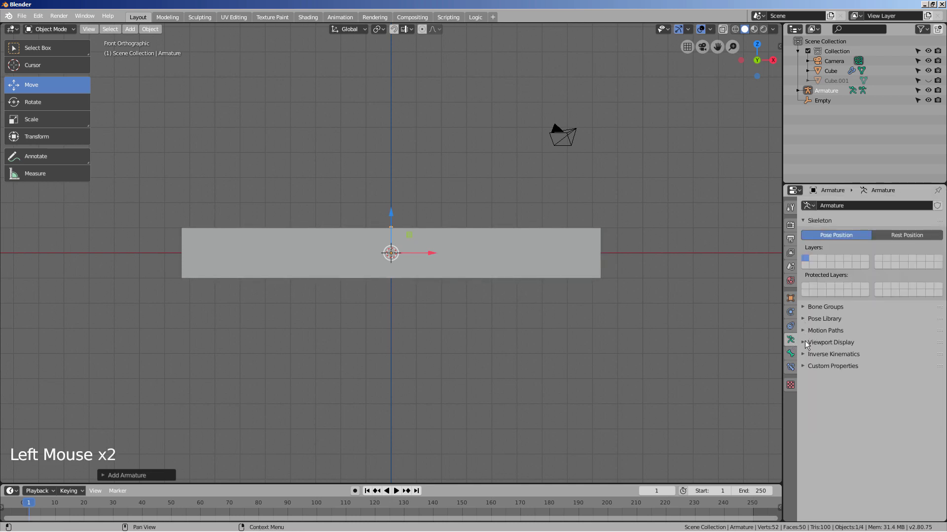
click(806, 342)
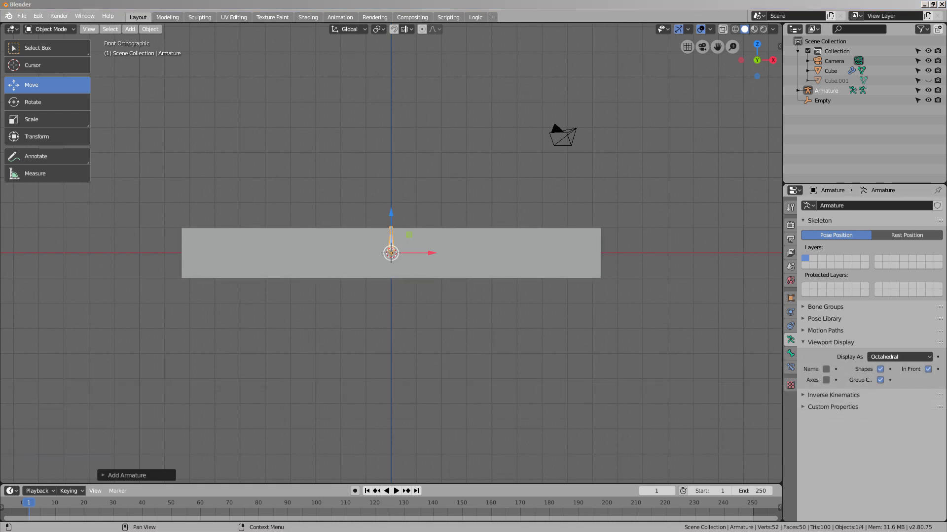
Step: Rotate the bone 90° to lie horizontally and move it to the bar's left end, then begin scaling it
click(393, 215)
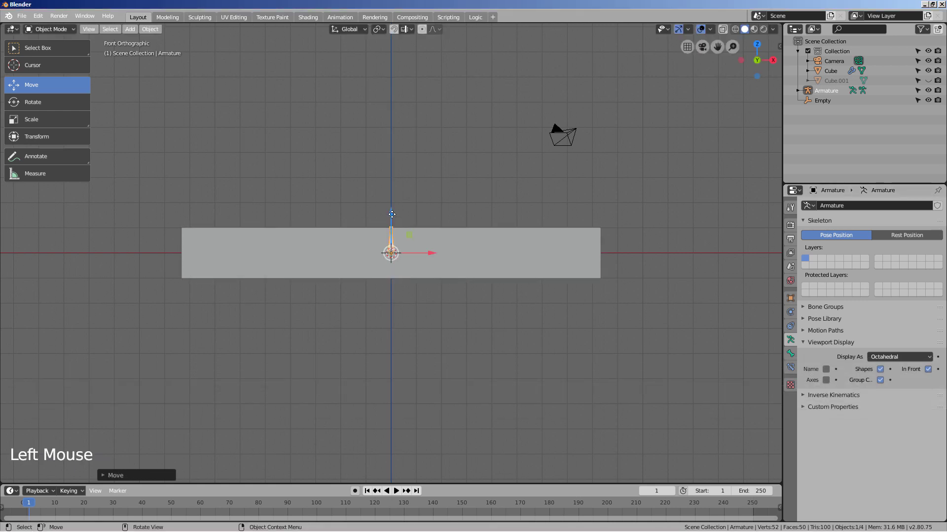
key(r)
key(ctrl)
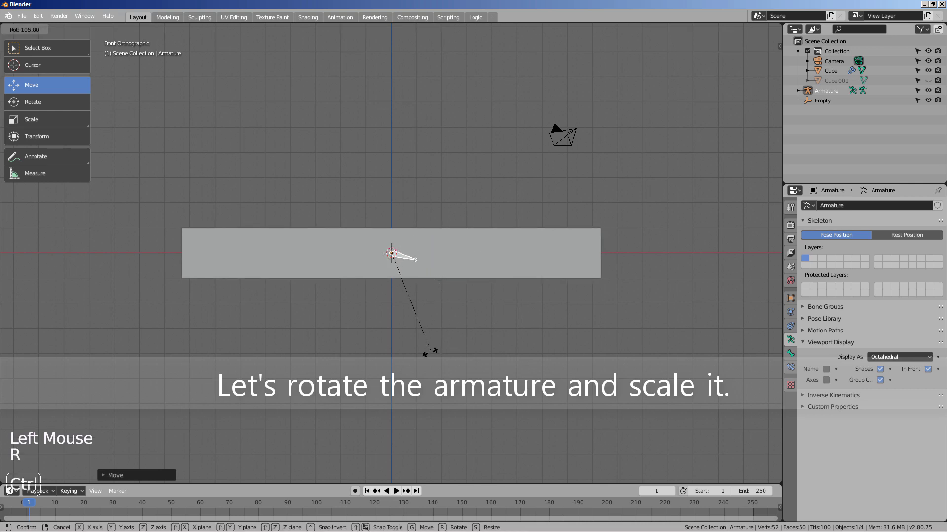
click(451, 347)
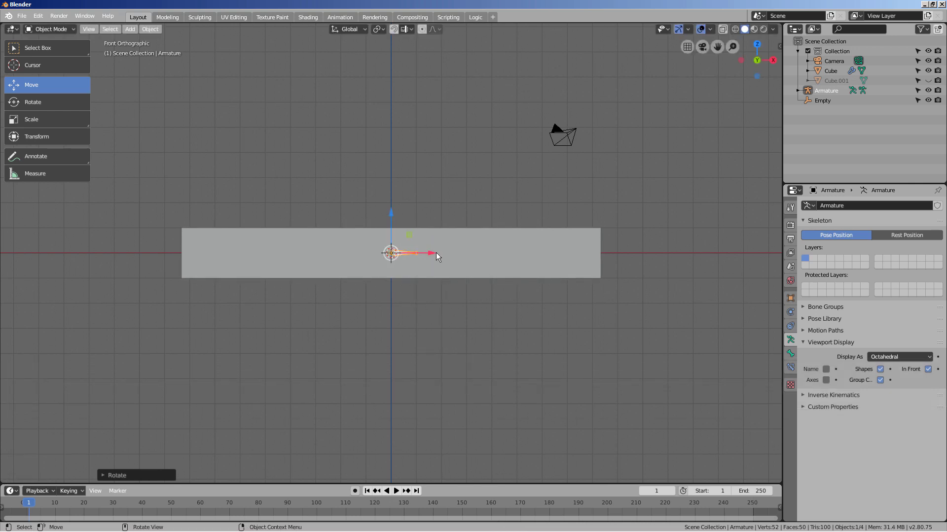
drag(436, 253, 235, 255)
click(236, 255)
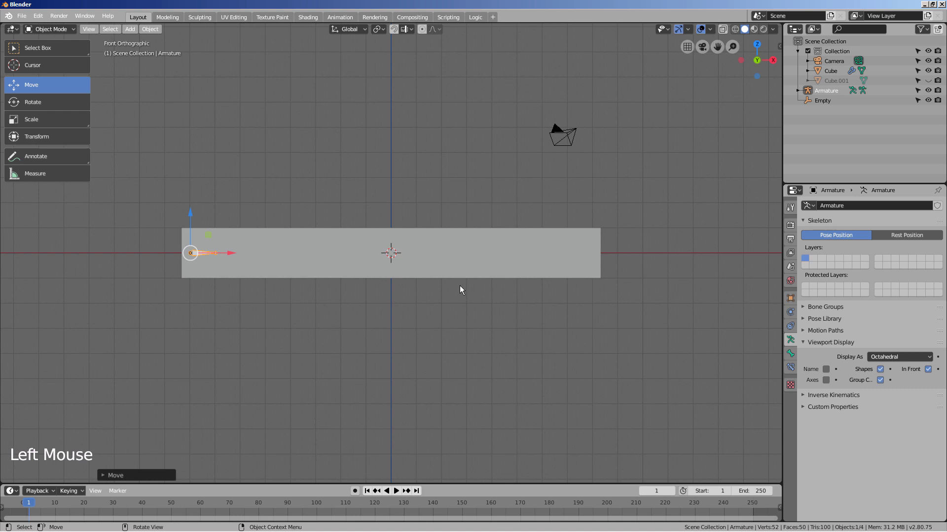
key(s)
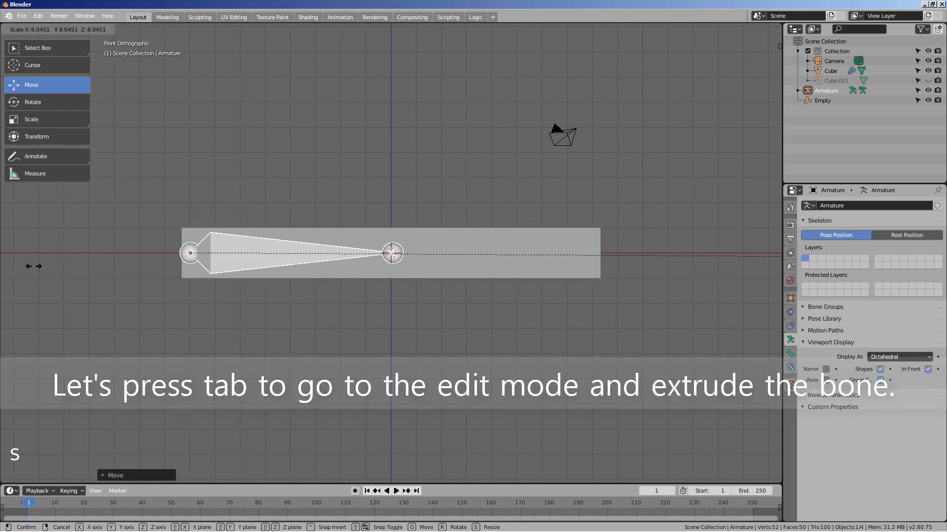
Step: Scale the bone to reach the bar's centre, then extrude a second bone ending at the bar's right end
click(50, 275)
key(Tab)
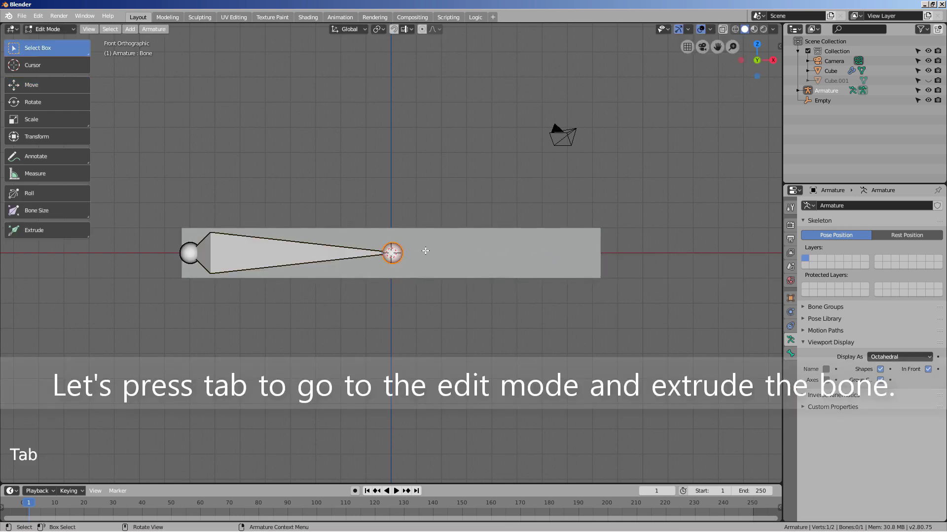
key(e)
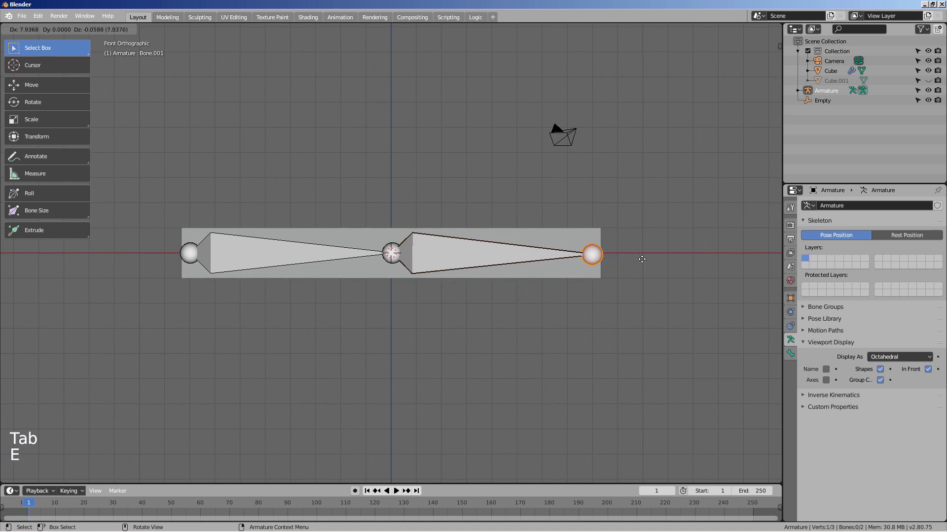
key(ctrl+shift)
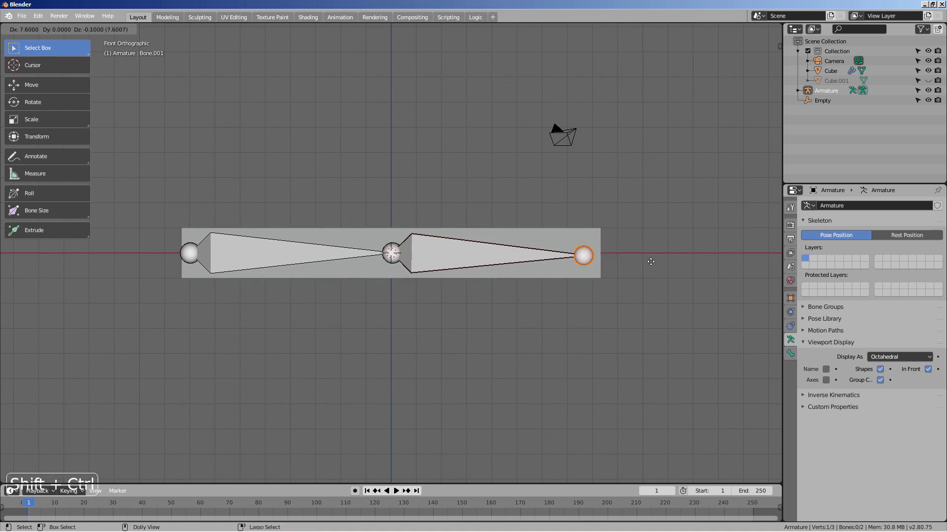
click(701, 227)
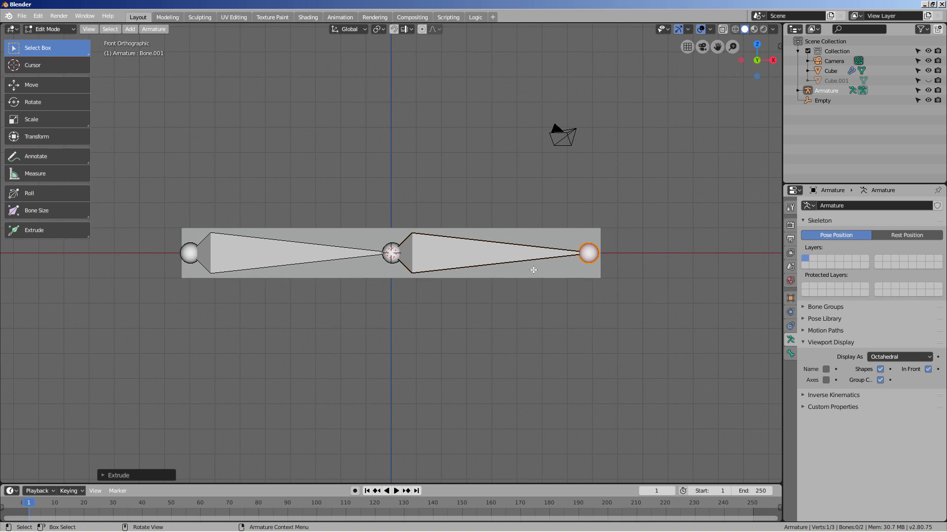
Step: Parent the bar mesh to the armature using Armature Deform With Automatic Weights
key(Tab)
click(350, 277)
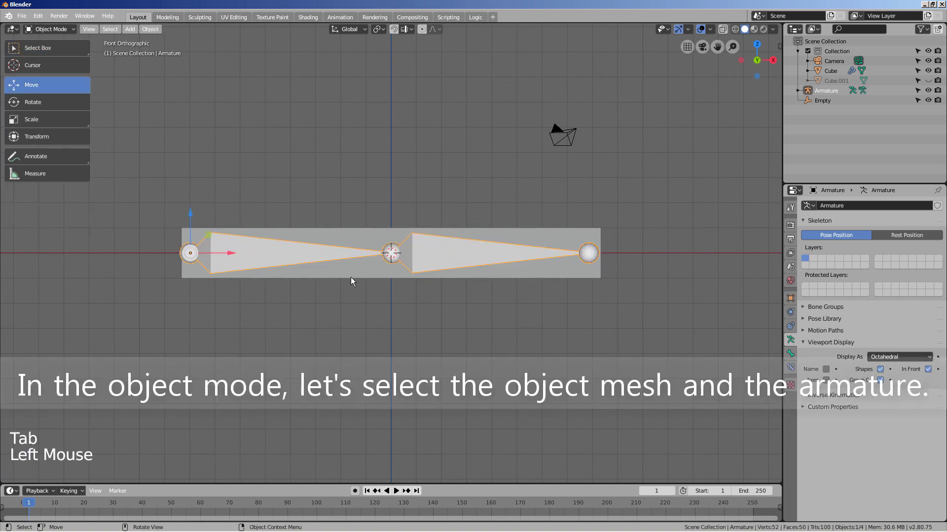
shift+click(259, 254)
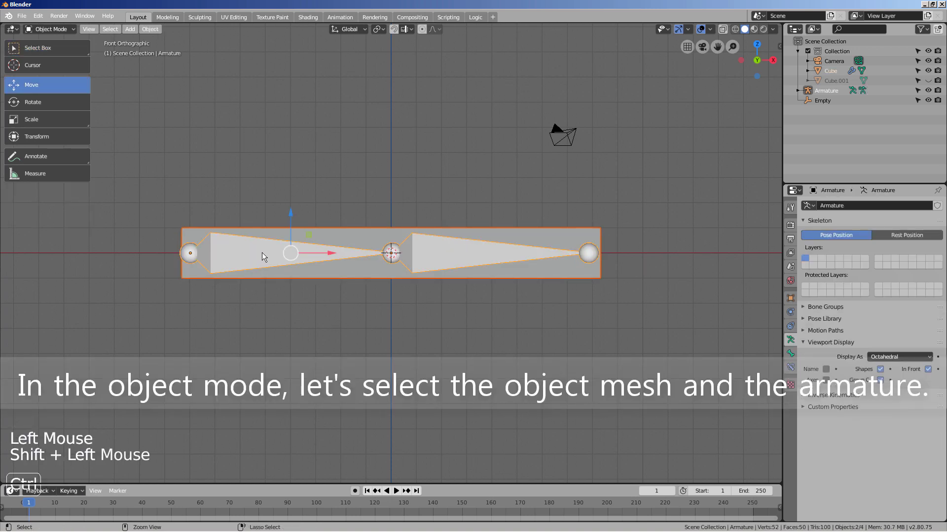
key(ctrl+p)
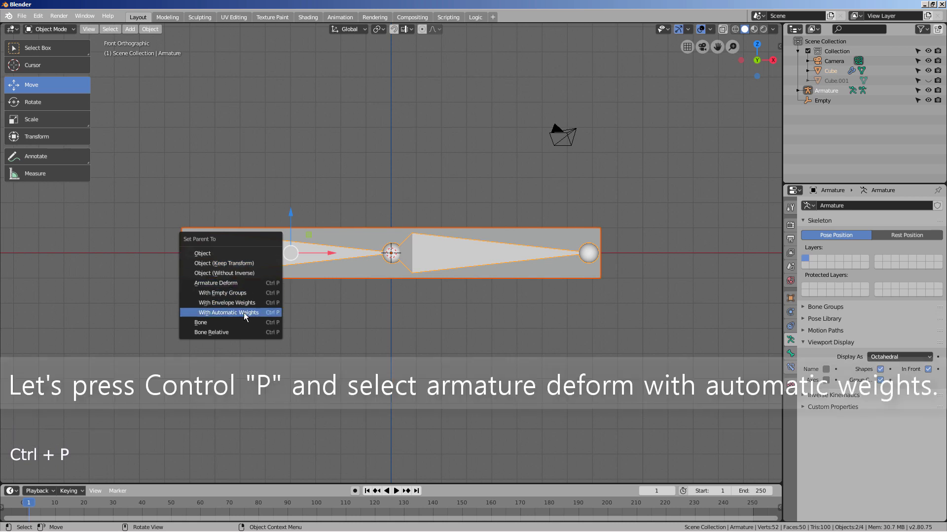
click(243, 313)
click(475, 251)
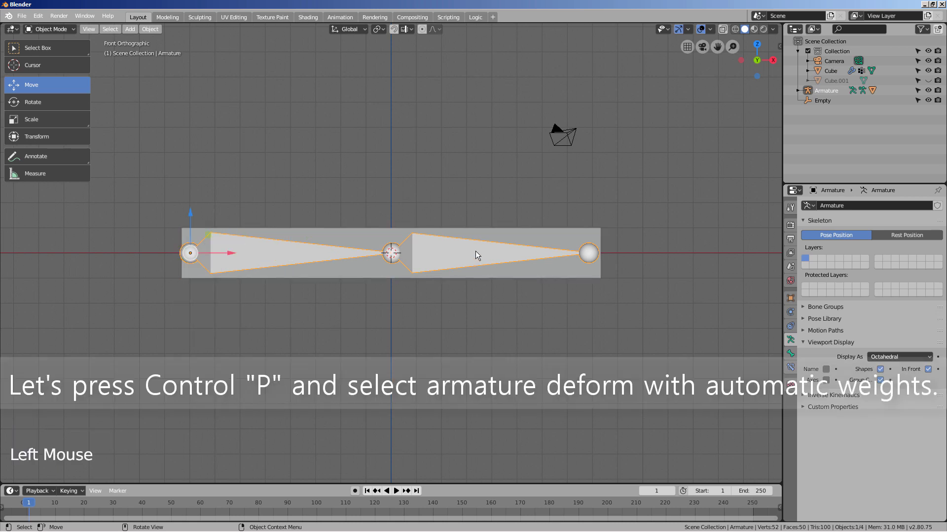
Step: In Pose Mode, rotate the right-hand bone upward so the bar bends at its middle joint
click(54, 27)
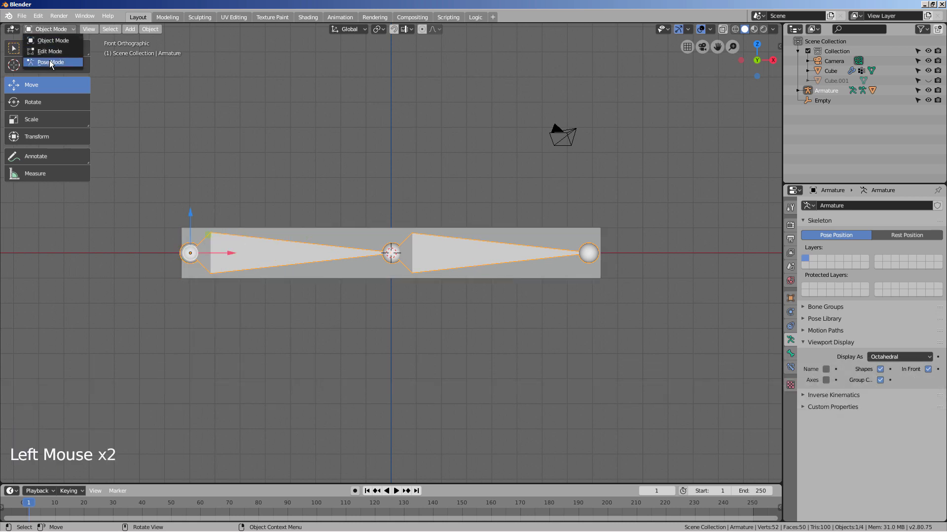
click(50, 61)
click(431, 253)
key(r)
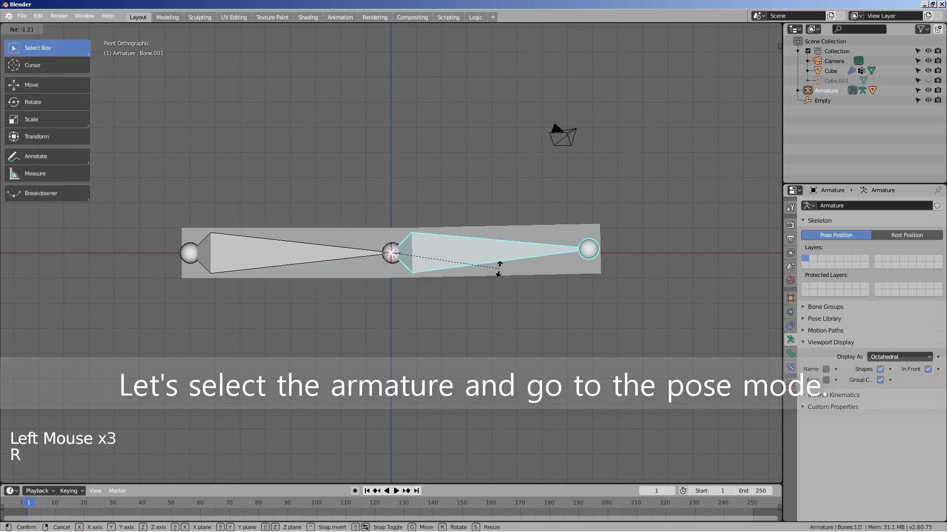
click(470, 201)
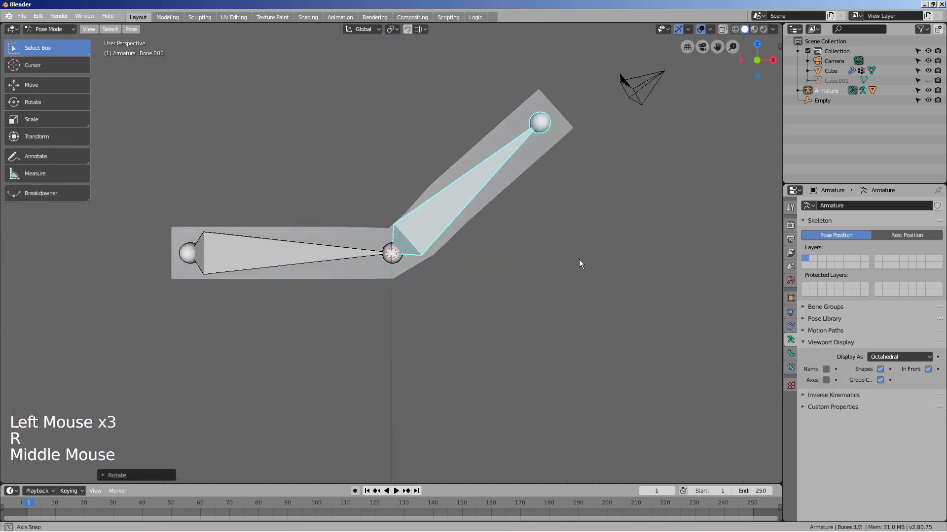
middle_drag(579, 260, 402, 283)
Step: Try further rotations of the upper bone from other angles, undoing and rotating again
click(509, 316)
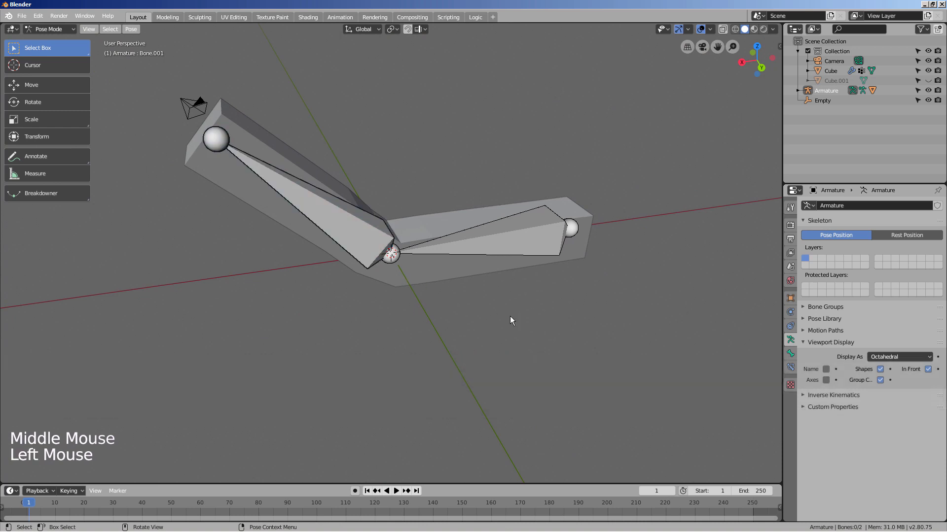
mouse_move(510, 315)
middle_down()
mouse_move(441, 297)
mouse_move(731, 292)
mouse_move(701, 297)
middle_up()
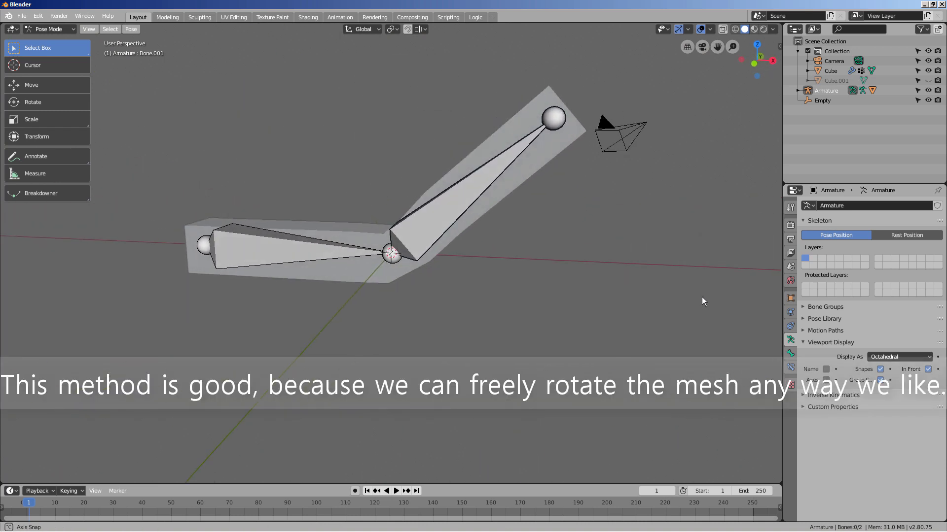
click(461, 195)
key(r)
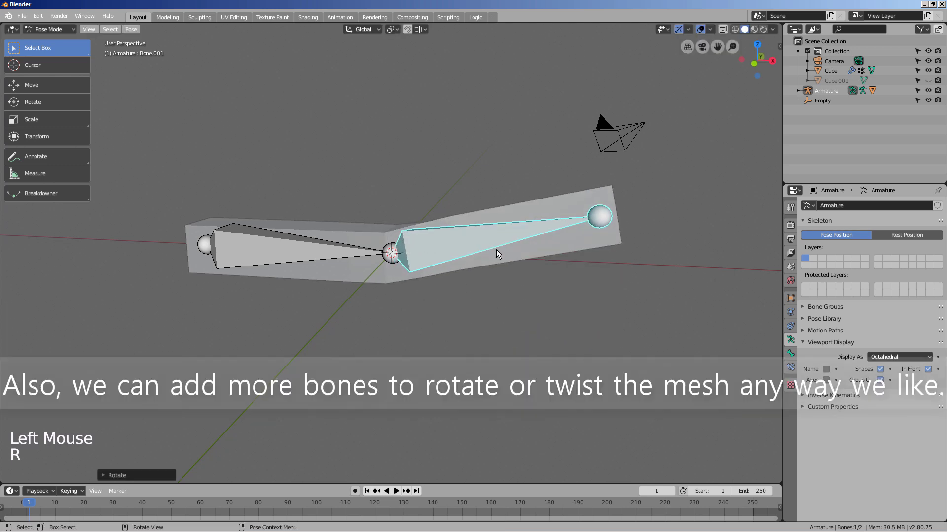
key(ctrl+z)
mouse_move(496, 254)
middle_down()
mouse_move(564, 317)
mouse_move(584, 223)
middle_up()
key(r)
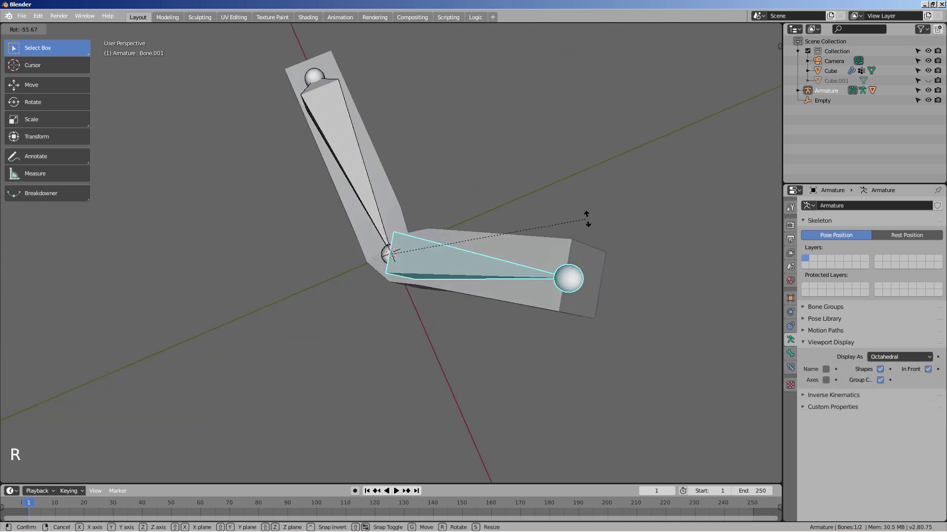
Step: Undo the bone rotations so the bar lies straight again and deselect the bone
click(569, 333)
mouse_move(261, 336)
middle_down()
mouse_move(516, 249)
mouse_move(345, 274)
middle_up()
key(ctrl+z)
key(ctrl+z)
key(ctrl+z)
key(ctrl+z)
key(ctrl+z)
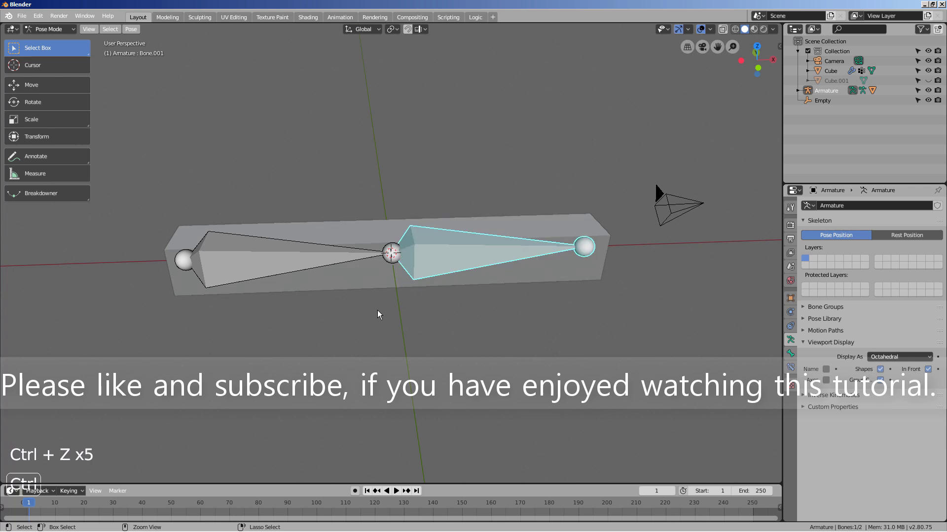
click(486, 340)
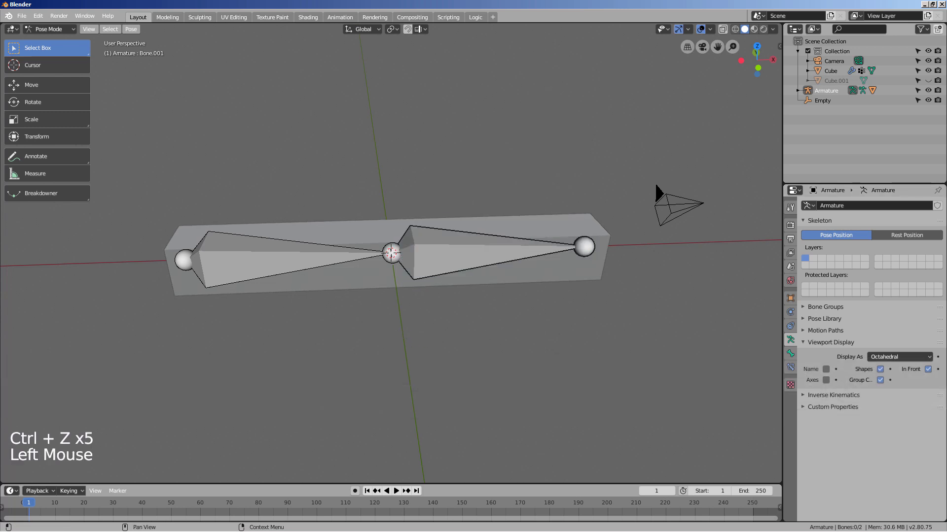